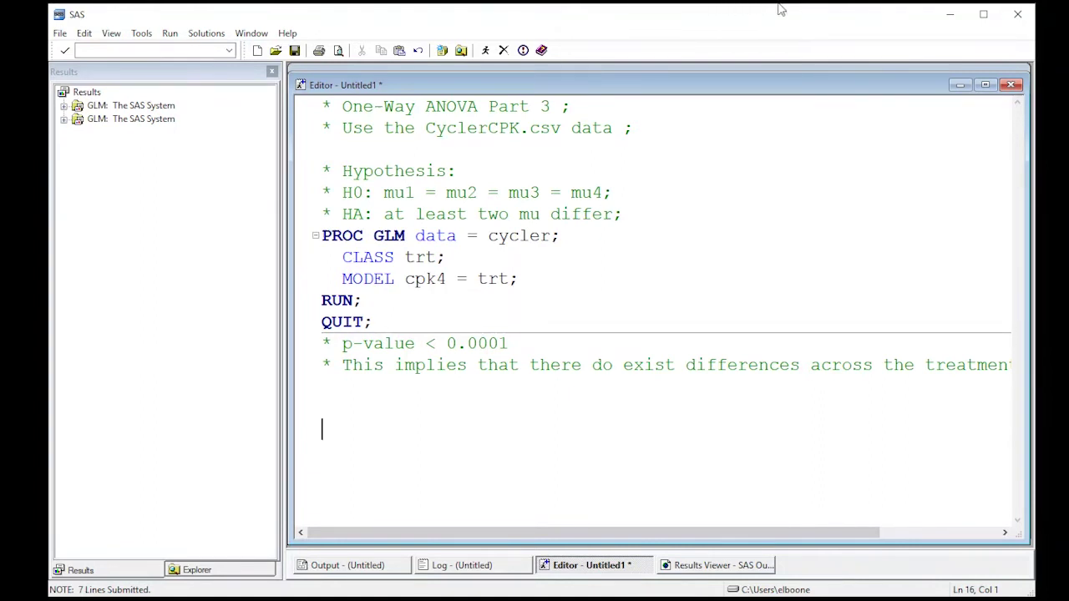
- Add 'OUTPUT OUT = CPKout r = resid;' on new lines after the MODEL statement
{"action": "left_click", "coordinate": [526, 278]}
{"action": "key", "text": "Return"}
{"action": "type", "text": "OUTPU"}
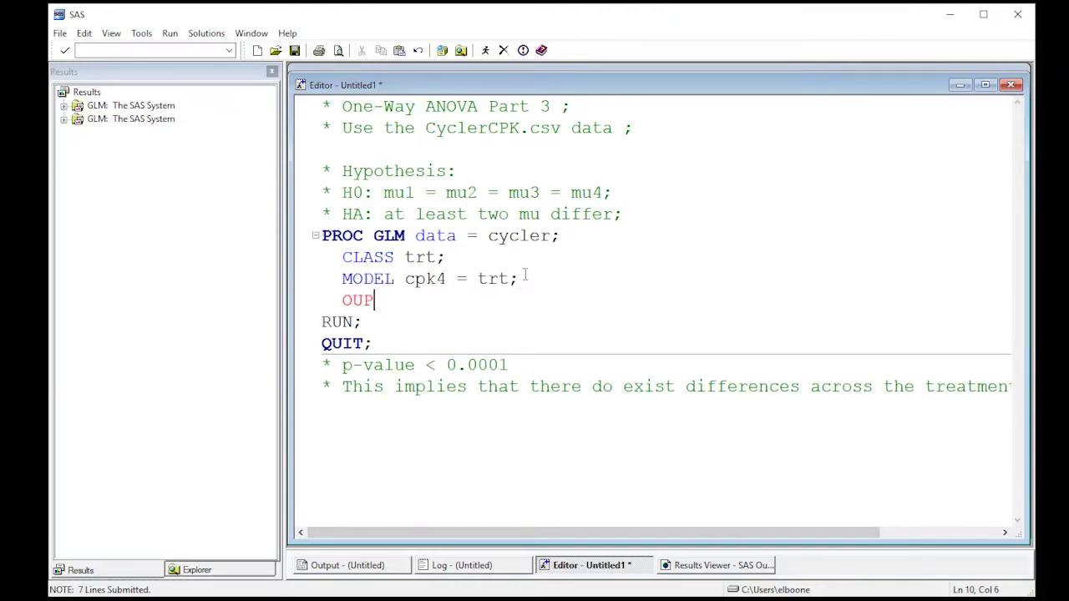
{"action": "type", "text": "T out"}
{"action": "key", "text": "BackSpace"}
{"action": "key", "text": "BackSpace"}
{"action": "key", "text": "BackSpace"}
{"action": "type", "text": "OUT"}
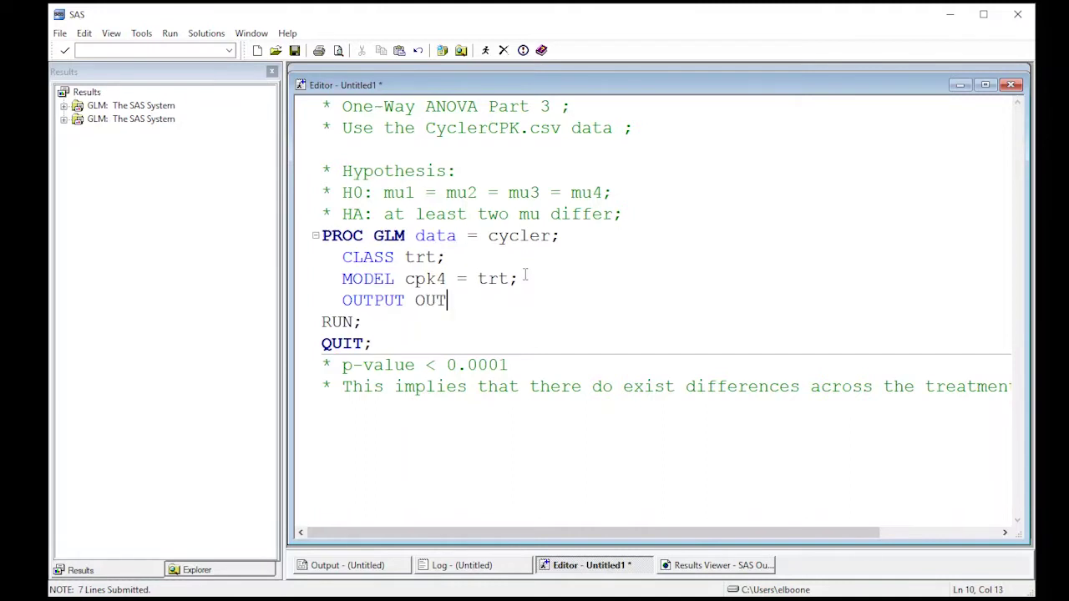
{"action": "type", "text": " =-"}
{"action": "type", "text": "CPKout"}
{"action": "key", "text": "Return"}
{"action": "type", "text": "r"}
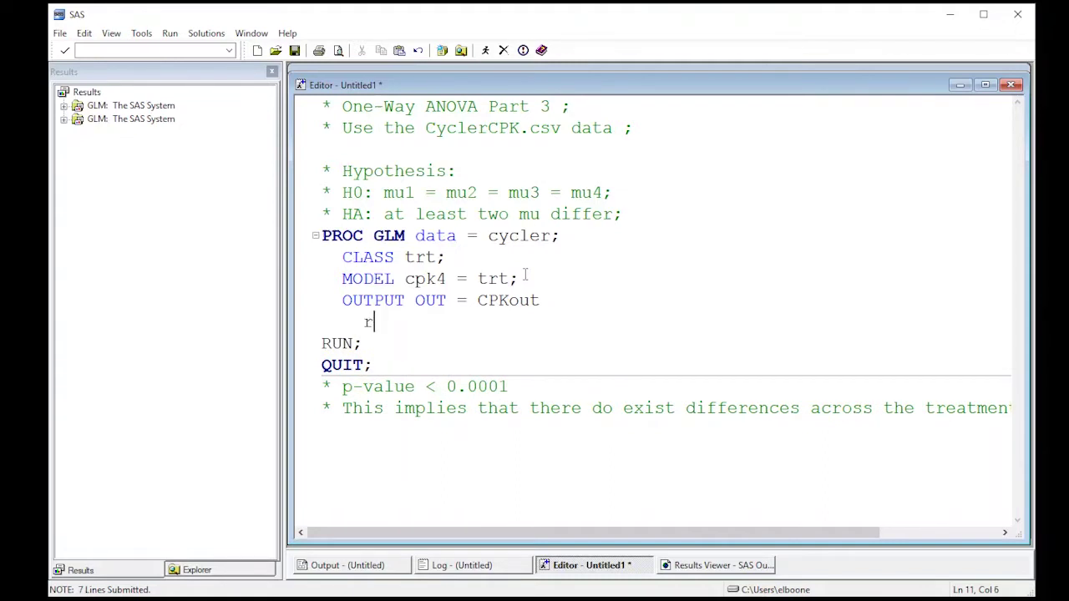
{"action": "type", "text": " = resid;"}
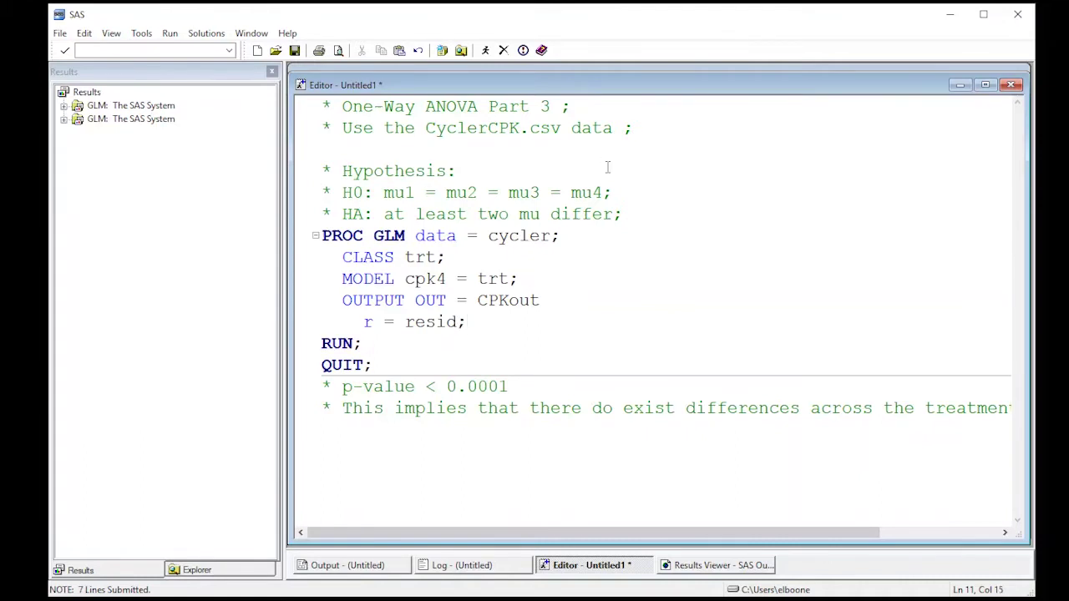
- Run the GLM program, then open and close the new Cpkout dataset in Work
{"action": "left_click", "coordinate": [484, 50]}
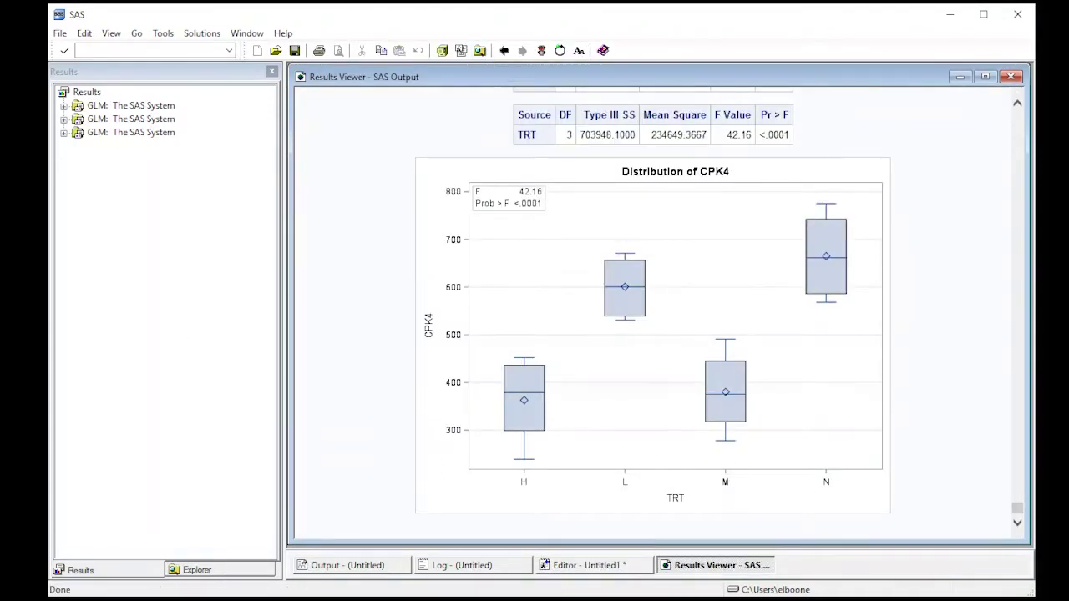
{"action": "left_click", "coordinate": [234, 578]}
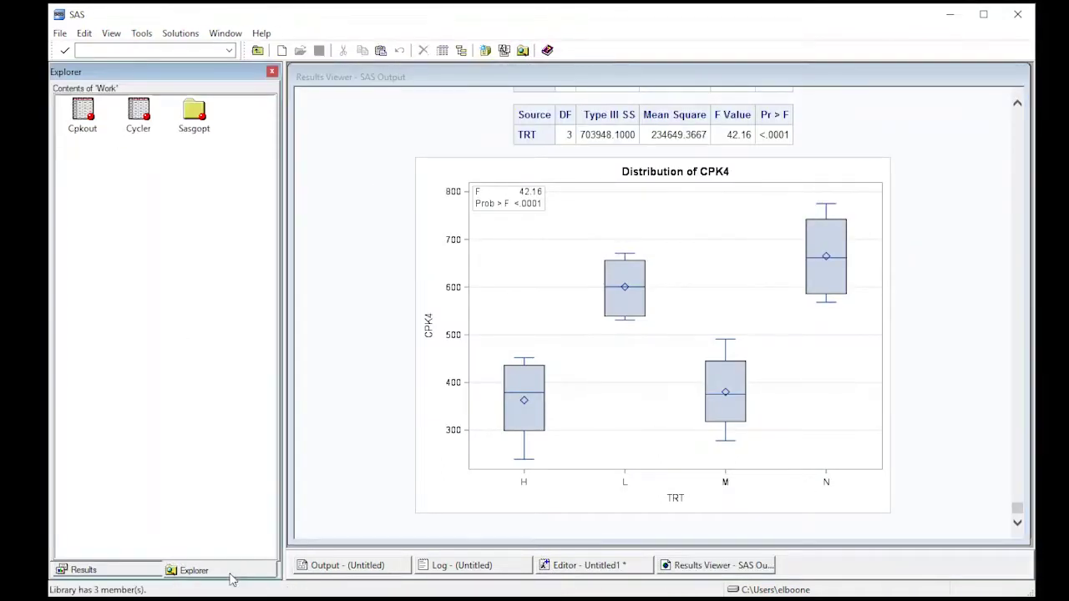
{"action": "double_click", "coordinate": [88, 121]}
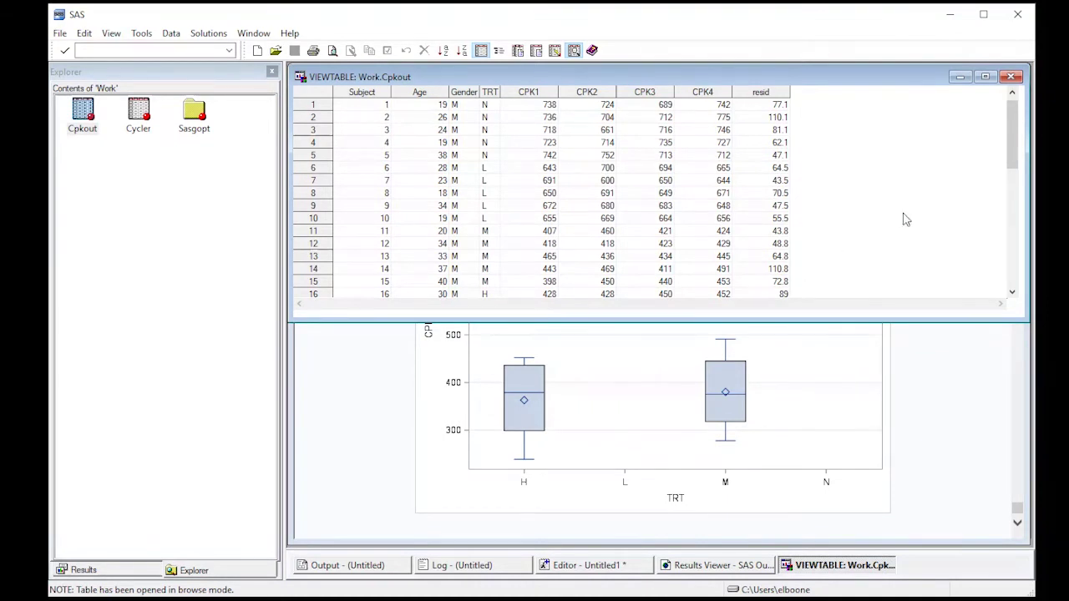
{"action": "left_click", "coordinate": [1012, 77]}
- Below the comments, start the step with 'PROC UNIVARATE DATA = cpkout;'
{"action": "left_click", "coordinate": [589, 568]}
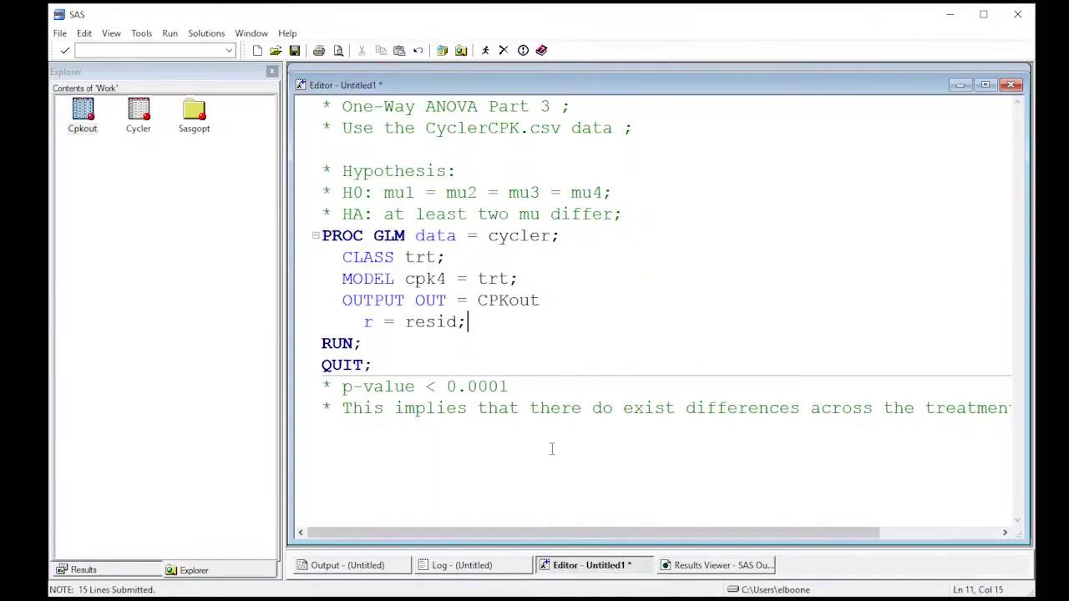
{"action": "left_click", "coordinate": [475, 432]}
{"action": "type", "text": "PROC"}
{"action": "left_click_drag", "start_coordinate": [489, 533], "coordinate": [611, 534]}
{"action": "left_click", "coordinate": [970, 410]}
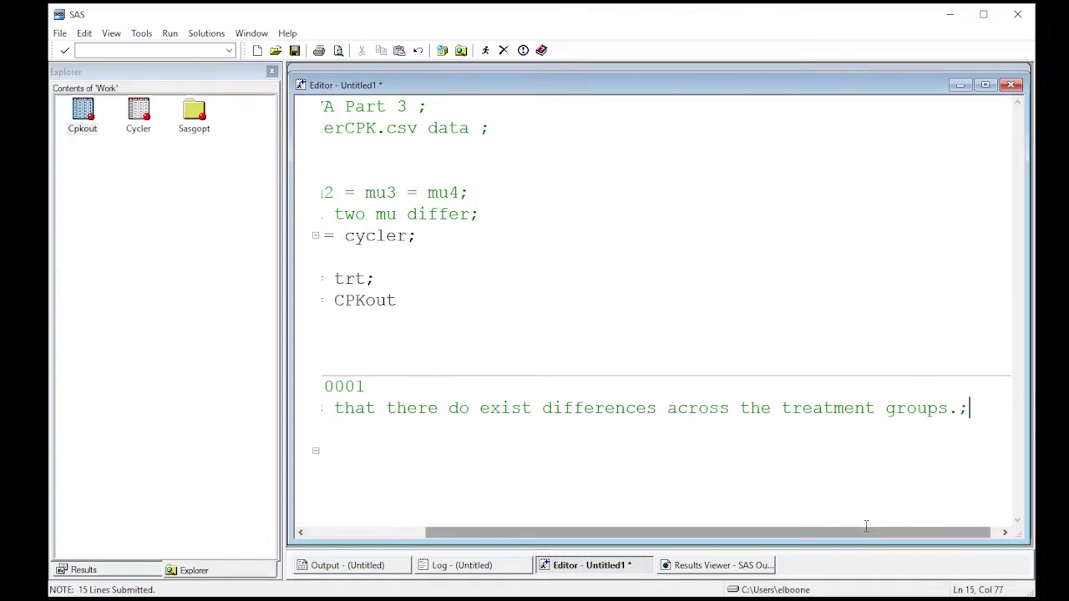
{"action": "left_click_drag", "start_coordinate": [866, 532], "coordinate": [639, 531]}
{"action": "left_click", "coordinate": [426, 453]}
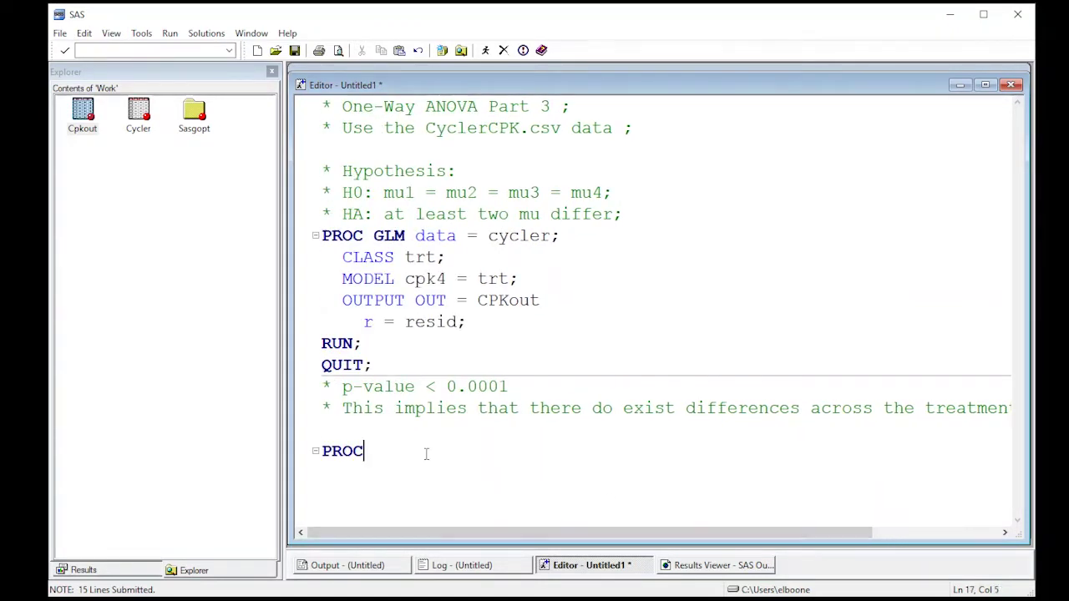
{"action": "type", "text": "UNIVARATE data"}
{"action": "key", "text": "BackSpace"}
{"action": "key", "text": "BackSpace"}
{"action": "key", "text": "BackSpace"}
{"action": "key", "text": "BackSpace"}
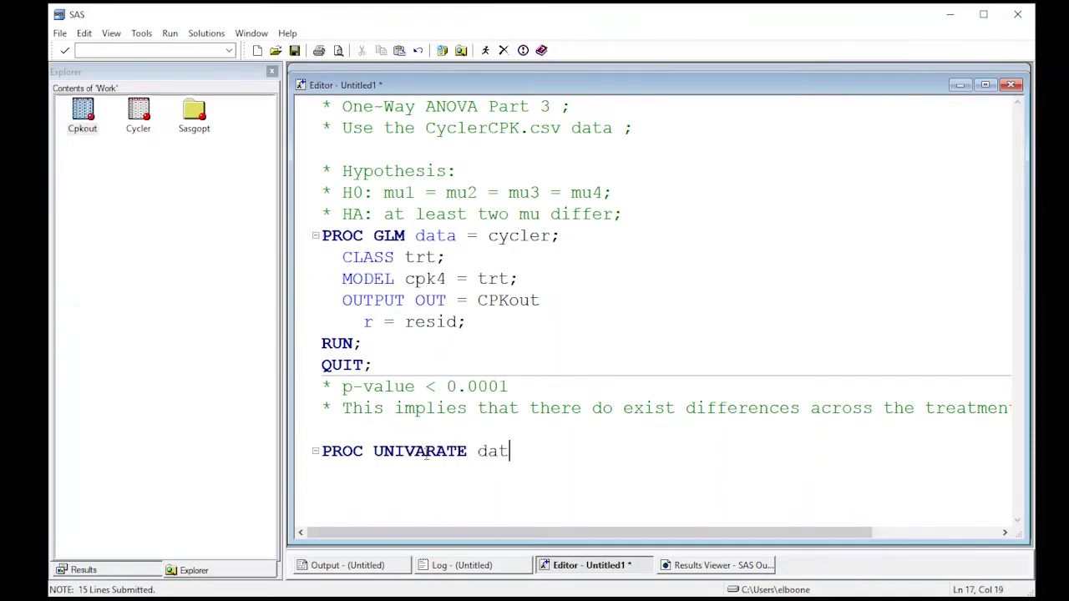
{"action": "type", "text": "DATA = C"}
{"action": "key", "text": "BackSpace"}
{"action": "type", "text": "c"}
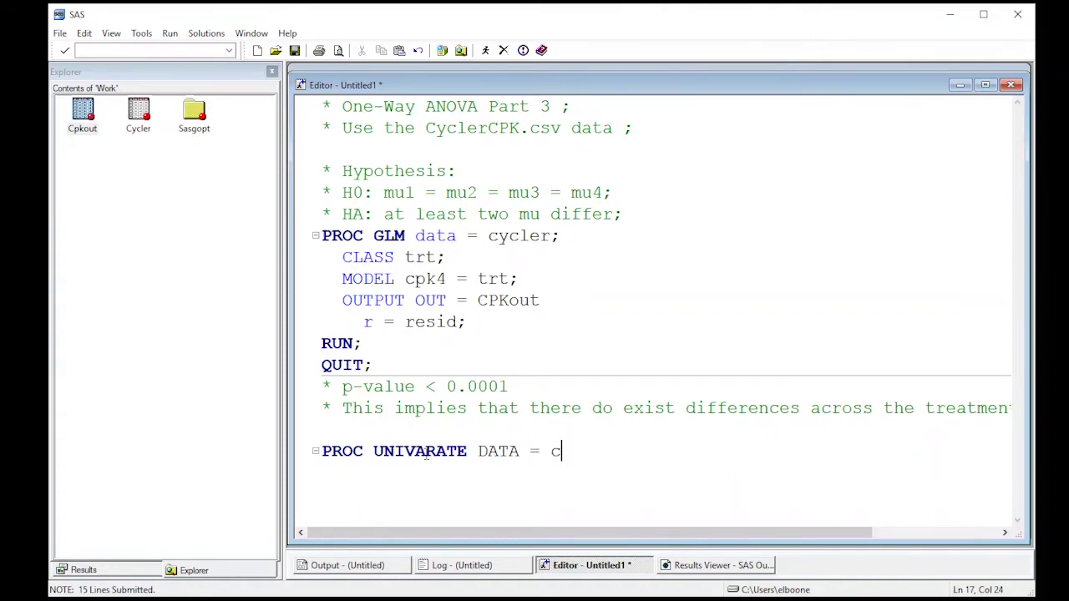
{"action": "type", "text": "pkout;"}
- Add 'VAR resid;', 'HISTOGRAM/ NORMAL;' and 'RUN;', then select the whole step
{"action": "key", "text": "Return"}
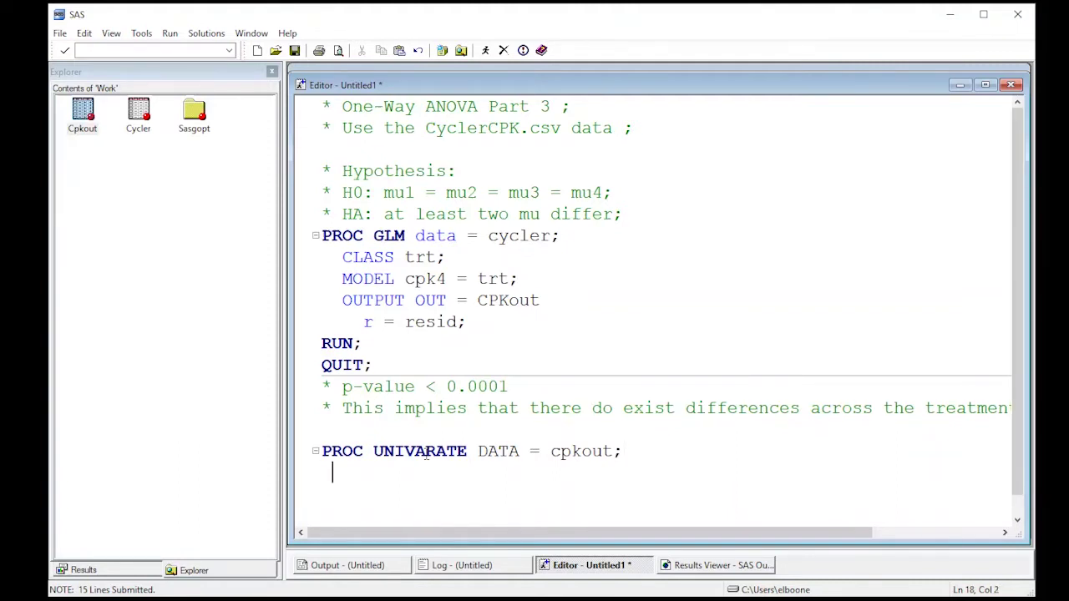
{"action": "type", "text": "VAR resid"}
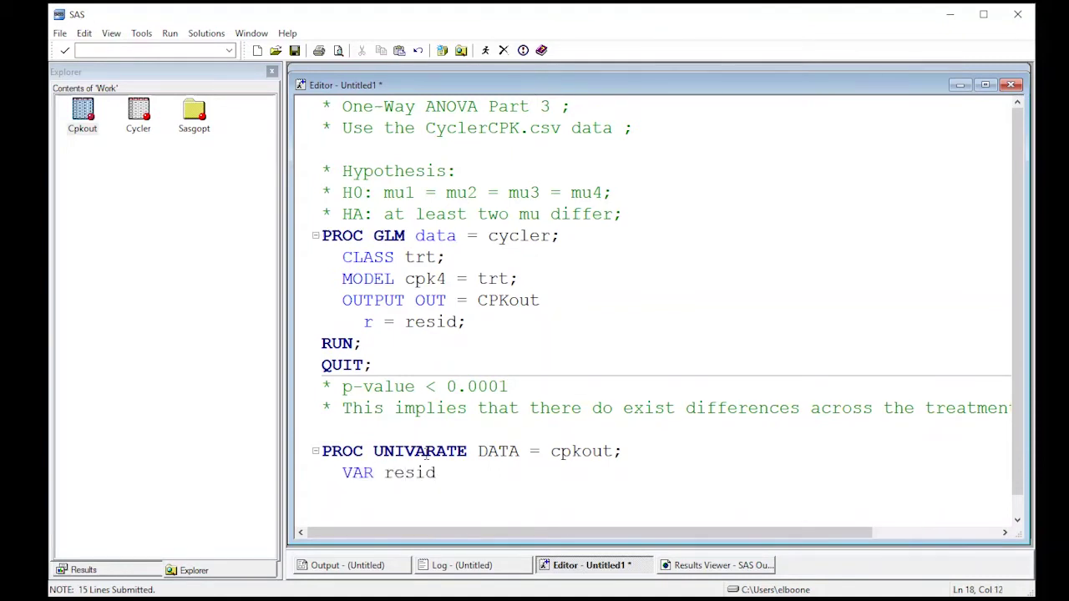
{"action": "type", "text": ";"}
{"action": "key", "text": "Return"}
{"action": "type", "text": "histo"}
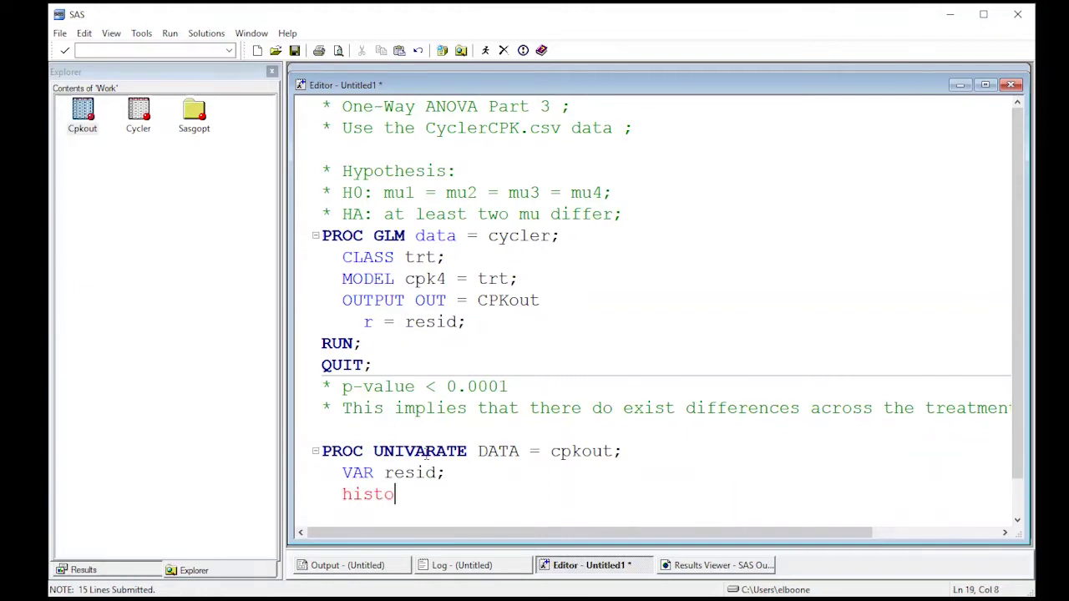
{"action": "key", "text": "BackSpace"}
{"action": "key", "text": "BackSpace"}
{"action": "key", "text": "BackSpace"}
{"action": "key", "text": "BackSpace"}
{"action": "type", "text": "HISTOGRAM"}
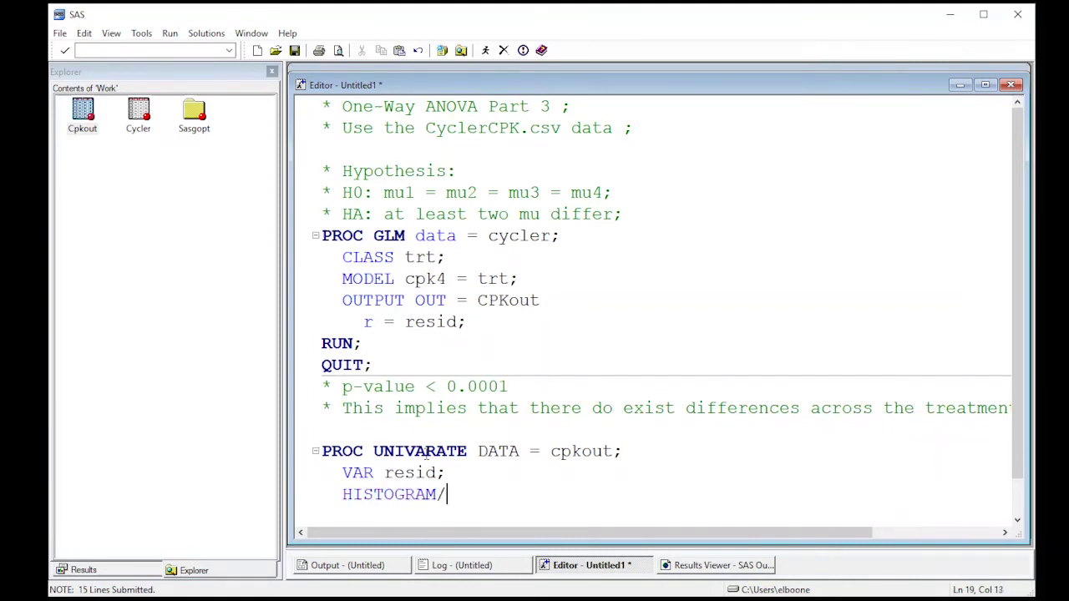
{"action": "type", "text": "/ NORMAL;"}
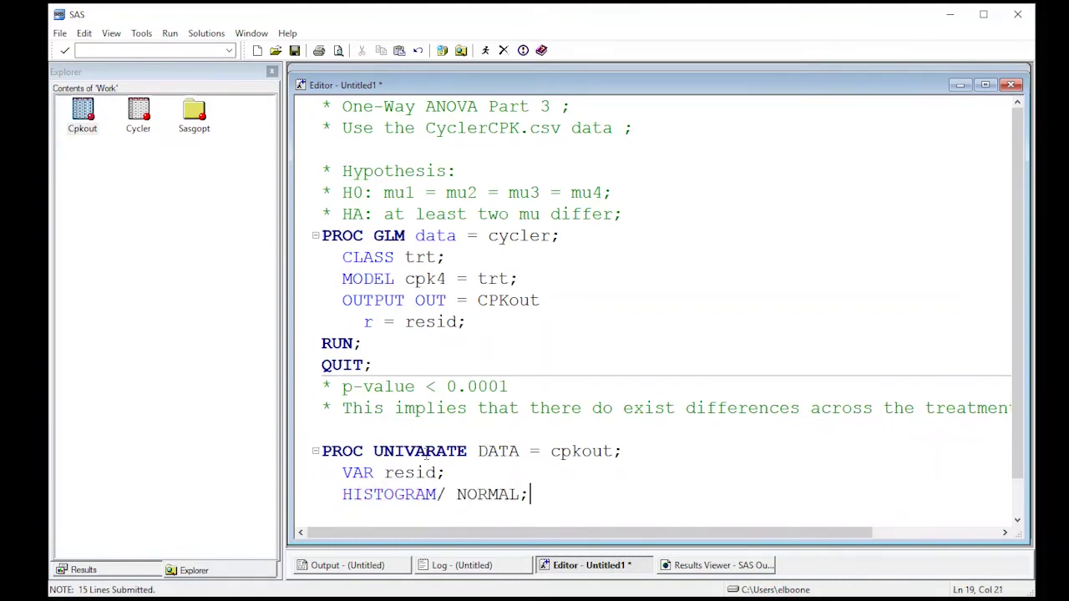
{"action": "key", "text": "Return"}
{"action": "type", "text": "RUN;"}
{"action": "key", "text": "Return"}
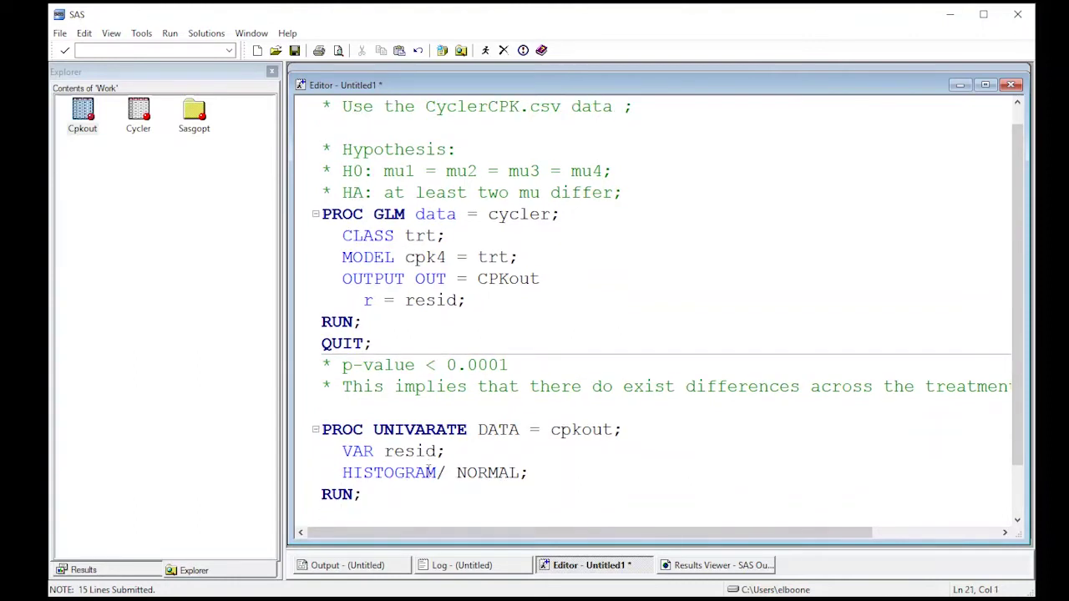
{"action": "left_click_drag", "start_coordinate": [393, 497], "coordinate": [325, 438]}
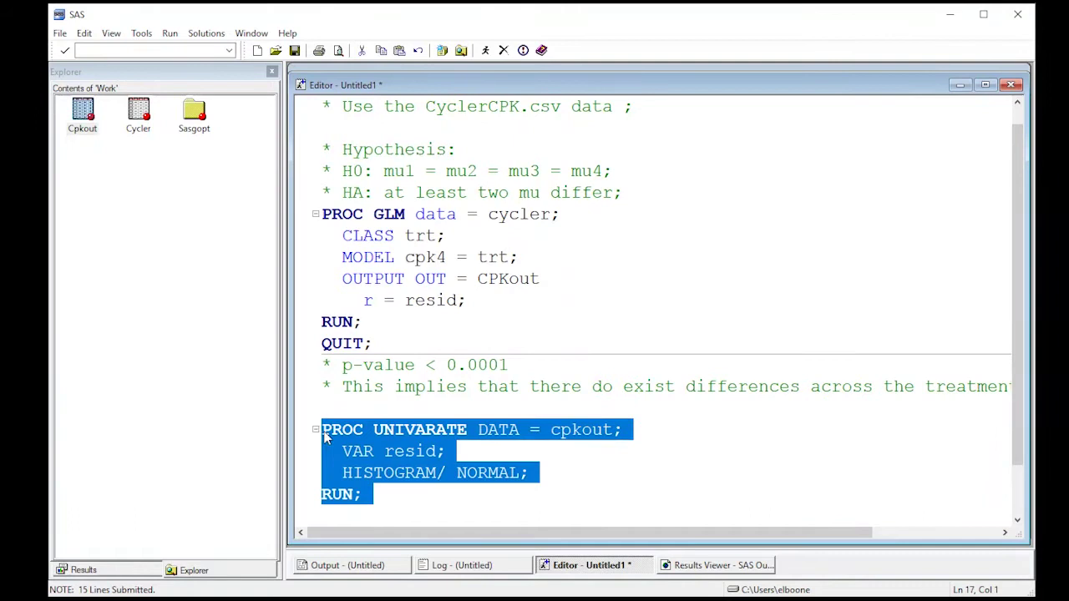
- Submit the selected step and check the log, which reports procedure UNIVARATE not found
{"action": "left_click", "coordinate": [485, 51]}
{"action": "left_click", "coordinate": [464, 290]}
{"action": "left_click", "coordinate": [470, 565]}
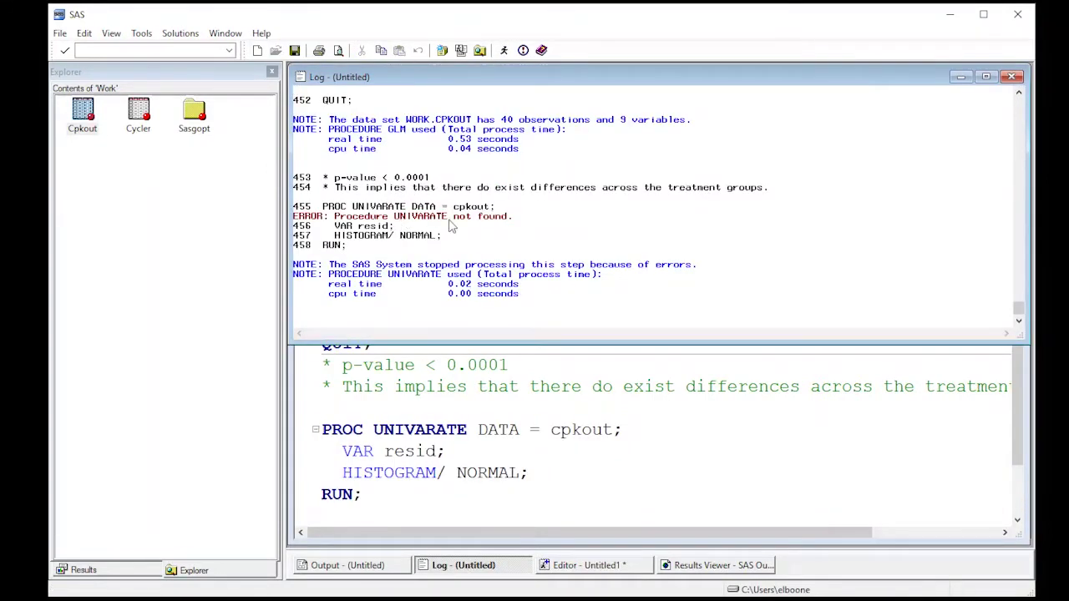
- Correct the spelling to PROC UNIVARIATE and reselect the step
{"action": "left_click", "coordinate": [417, 426]}
{"action": "left_click", "coordinate": [416, 428]}
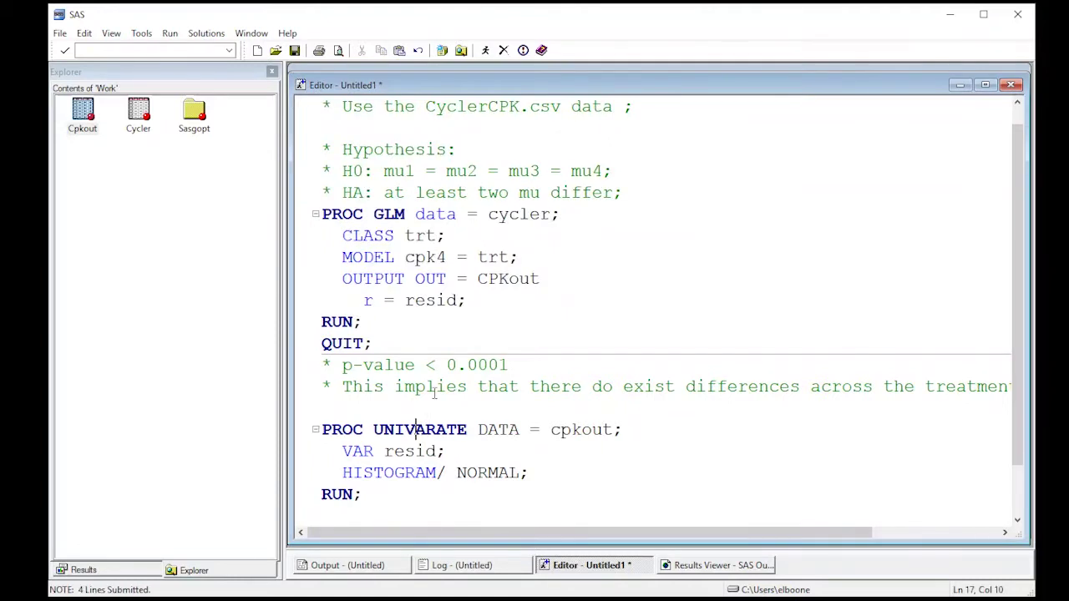
{"action": "type", "text": "I"}
{"action": "key", "text": "BackSpace"}
{"action": "type", "text": "I"}
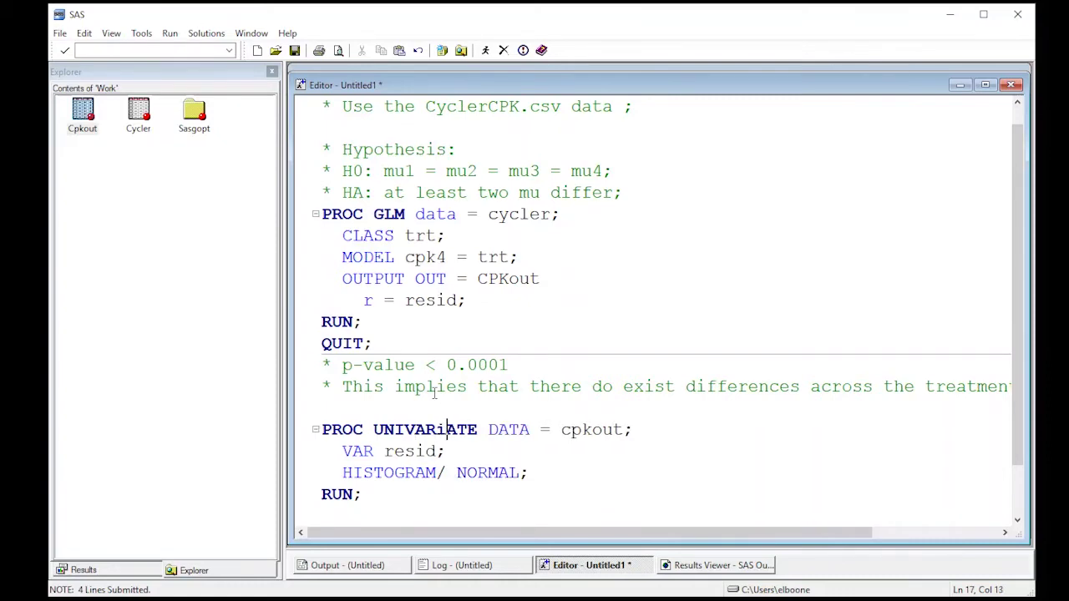
{"action": "left_click_drag", "start_coordinate": [467, 413], "coordinate": [473, 513]}
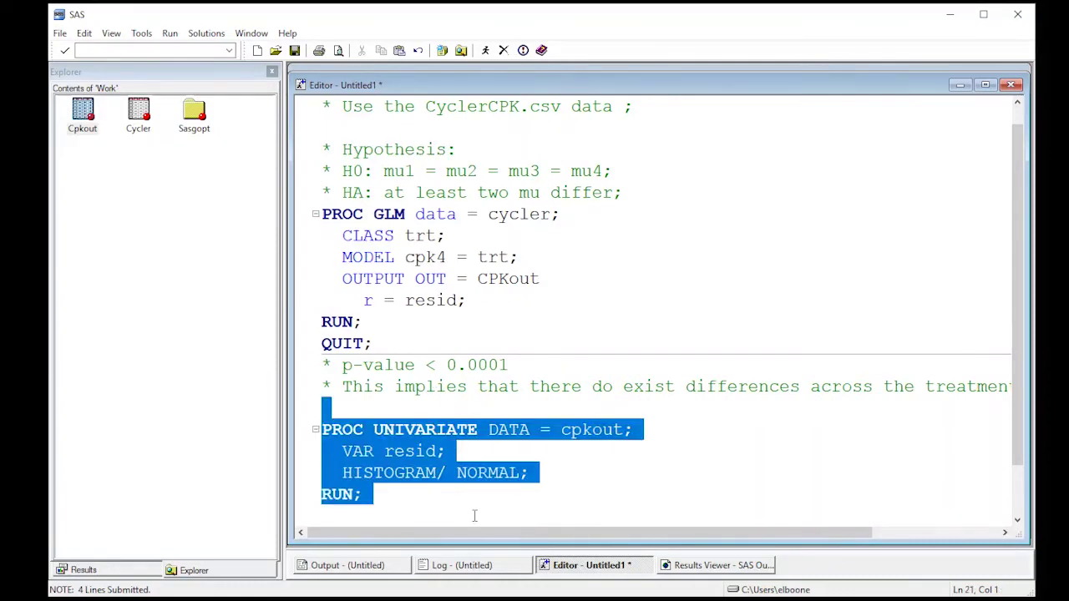
- Run the normality check and mark the p-values: Kolmogorov-Smirnov <0.010, Anderson-Darling <0.005
{"action": "left_click", "coordinate": [484, 51]}
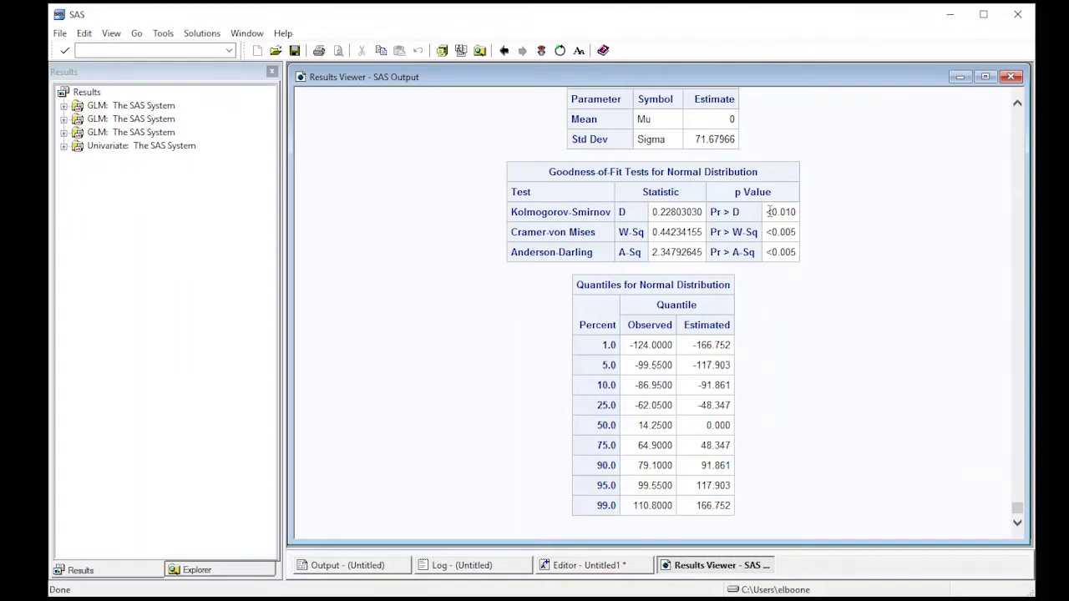
{"action": "left_click_drag", "start_coordinate": [767, 212], "coordinate": [798, 235]}
{"action": "left_click", "coordinate": [764, 237]}
{"action": "left_click_drag", "start_coordinate": [768, 252], "coordinate": [797, 253]}
- Review the resid histogram and Goodness-of-Fit output, then return to the Editor
{"action": "scroll", "coordinate": [749, 314], "scroll_direction": "up", "scroll_amount": 1}
{"action": "scroll", "coordinate": [749, 314], "scroll_direction": "down", "scroll_amount": 1}
{"action": "scroll", "coordinate": [749, 316], "scroll_direction": "up", "scroll_amount": 3}
{"action": "scroll", "coordinate": [749, 317], "scroll_direction": "up", "scroll_amount": 5}
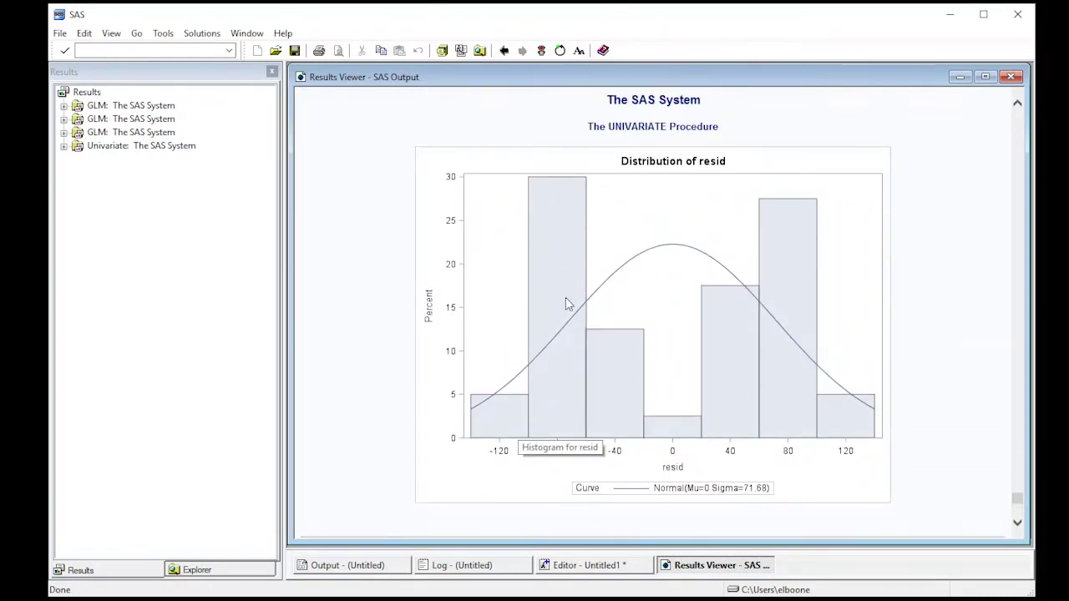
{"action": "scroll", "coordinate": [739, 367], "scroll_direction": "up", "scroll_amount": 5}
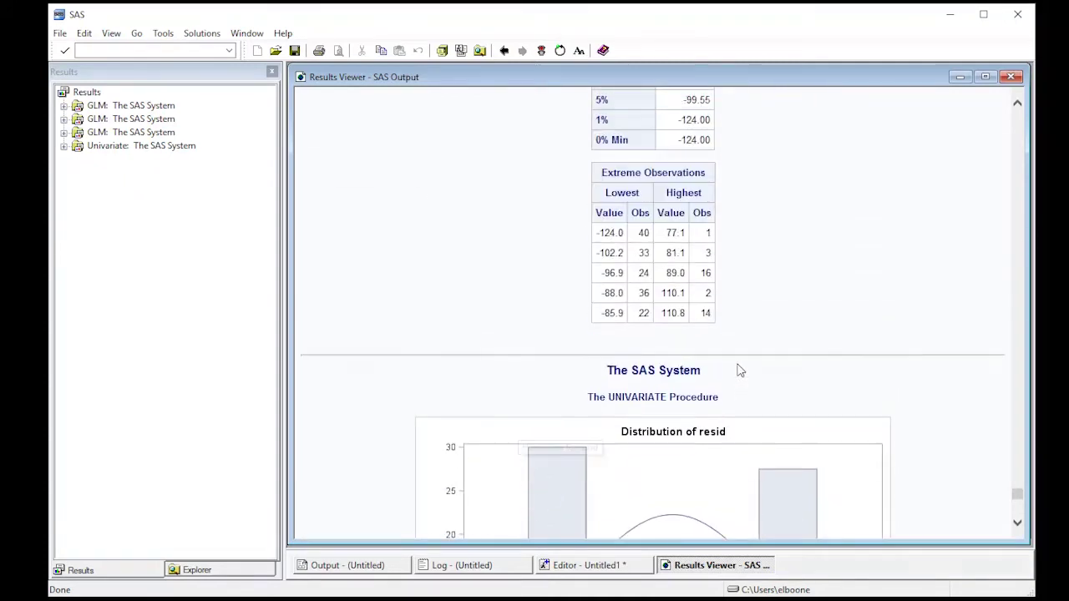
{"action": "scroll", "coordinate": [739, 370], "scroll_direction": "up", "scroll_amount": 5}
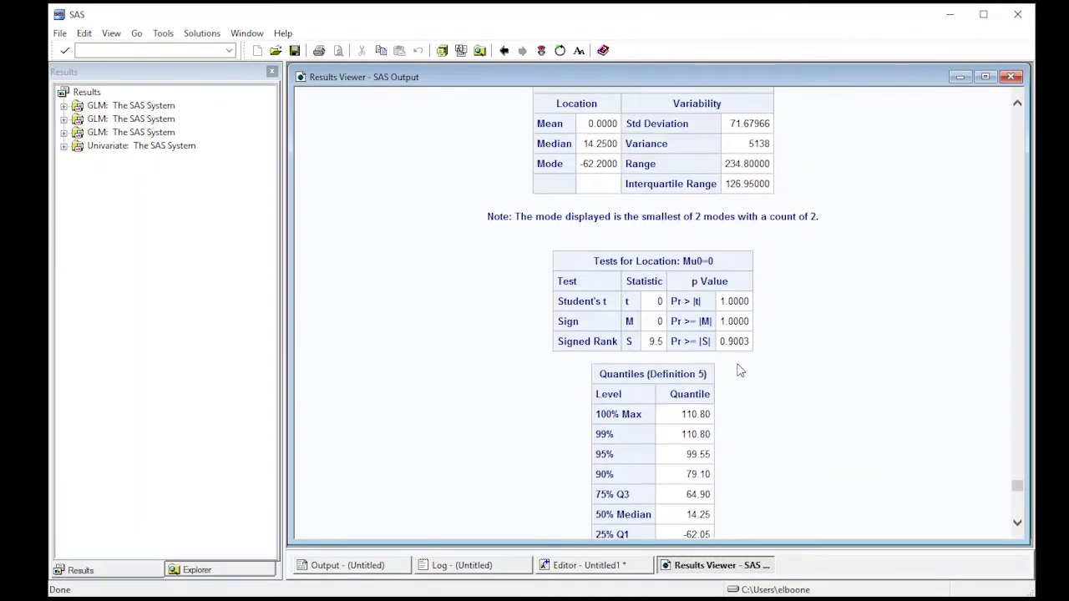
{"action": "scroll", "coordinate": [739, 368], "scroll_direction": "up", "scroll_amount": 4}
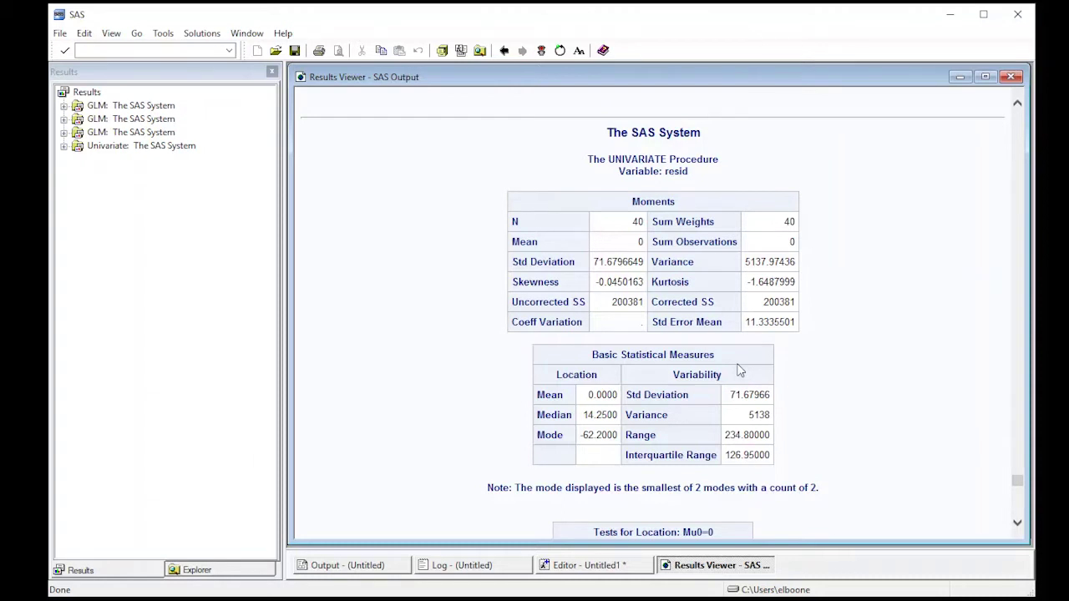
{"action": "scroll", "coordinate": [739, 371], "scroll_direction": "down", "scroll_amount": 15}
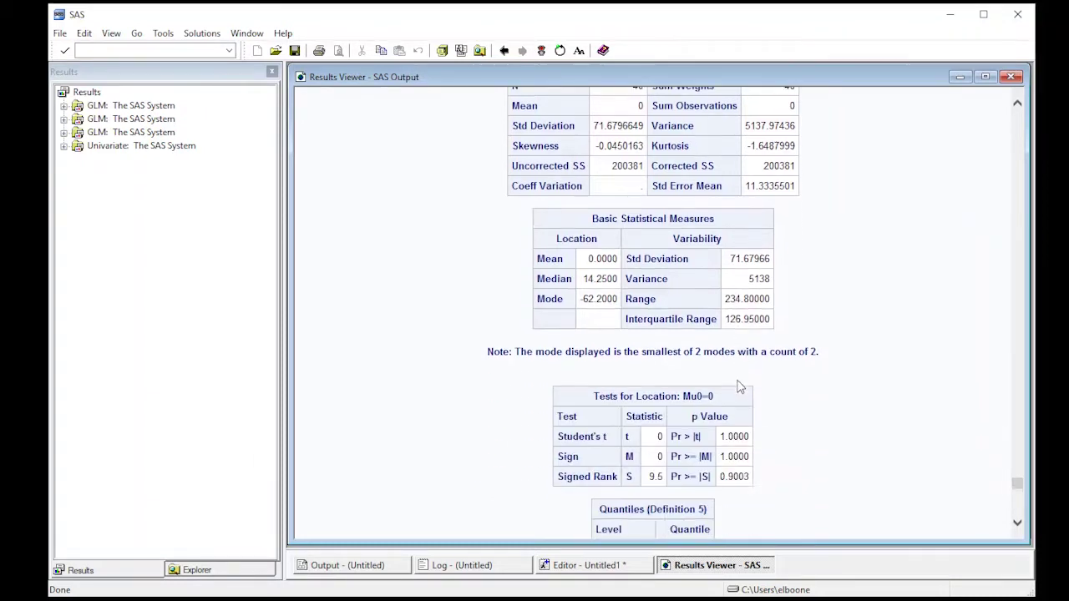
{"action": "scroll", "coordinate": [739, 387], "scroll_direction": "down", "scroll_amount": 2}
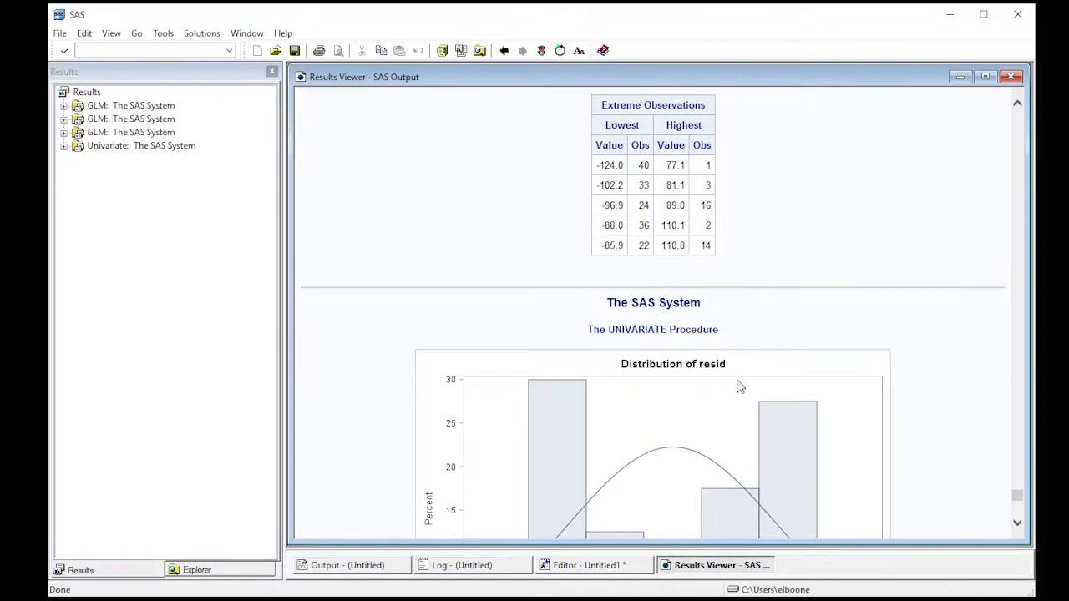
{"action": "scroll", "coordinate": [739, 387], "scroll_direction": "down", "scroll_amount": 6}
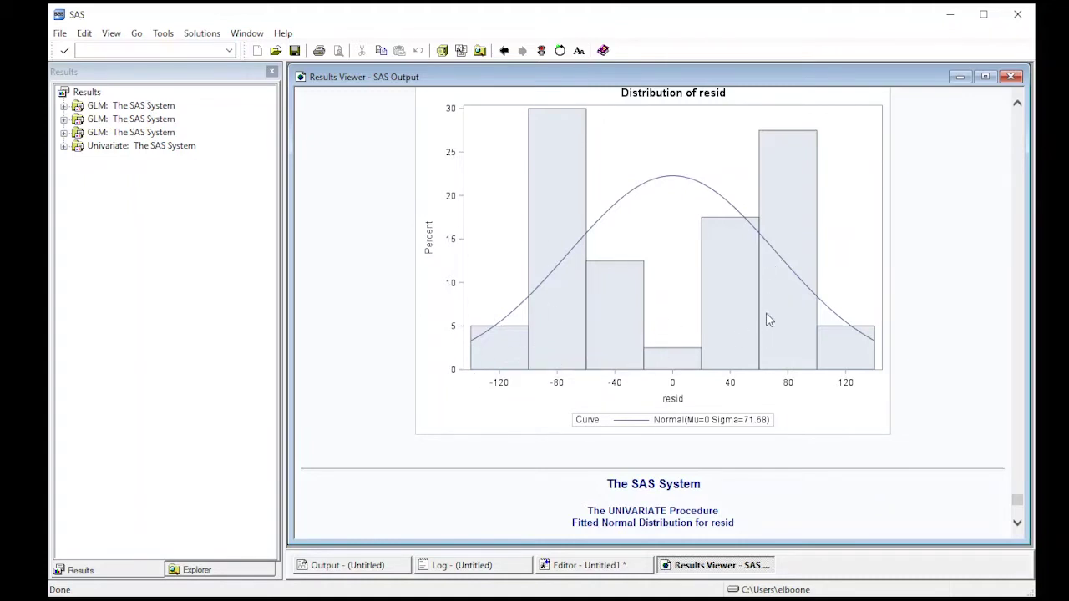
{"action": "scroll", "coordinate": [778, 305], "scroll_direction": "up", "scroll_amount": 2}
{"action": "scroll", "coordinate": [778, 306], "scroll_direction": "down", "scroll_amount": 5}
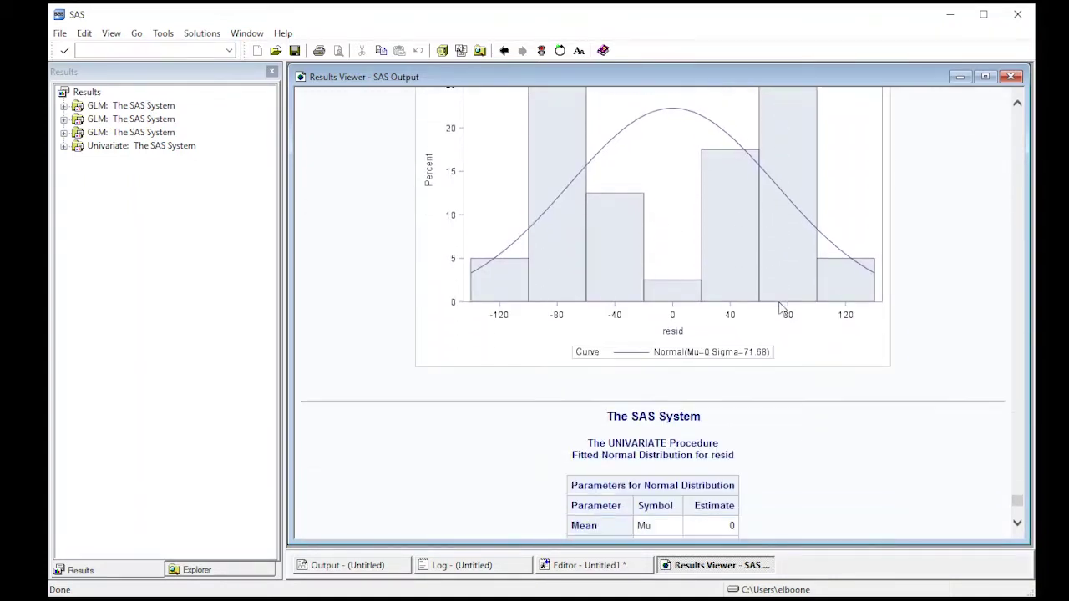
{"action": "scroll", "coordinate": [779, 309], "scroll_direction": "down", "scroll_amount": 3}
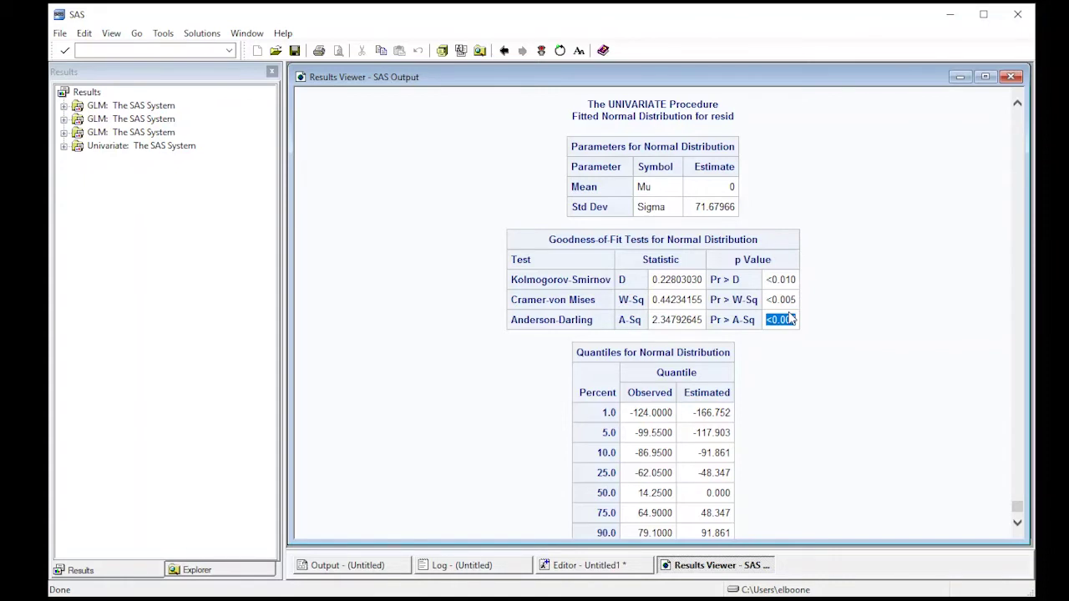
{"action": "scroll", "coordinate": [789, 318], "scroll_direction": "up", "scroll_amount": 10}
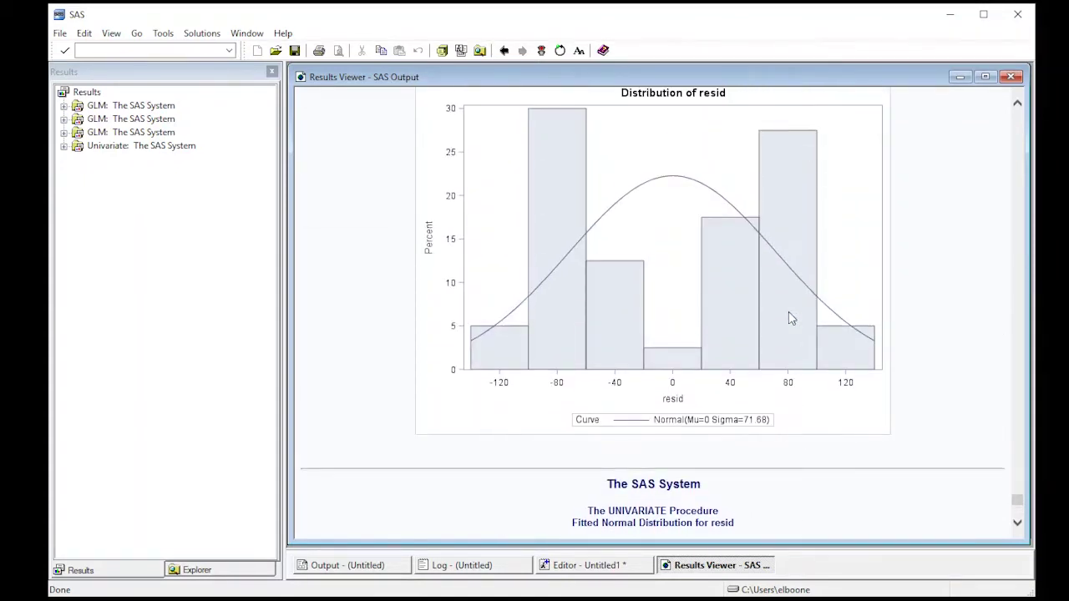
{"action": "scroll", "coordinate": [791, 318], "scroll_direction": "down", "scroll_amount": 8}
{"action": "scroll", "coordinate": [791, 318], "scroll_direction": "down", "scroll_amount": 3}
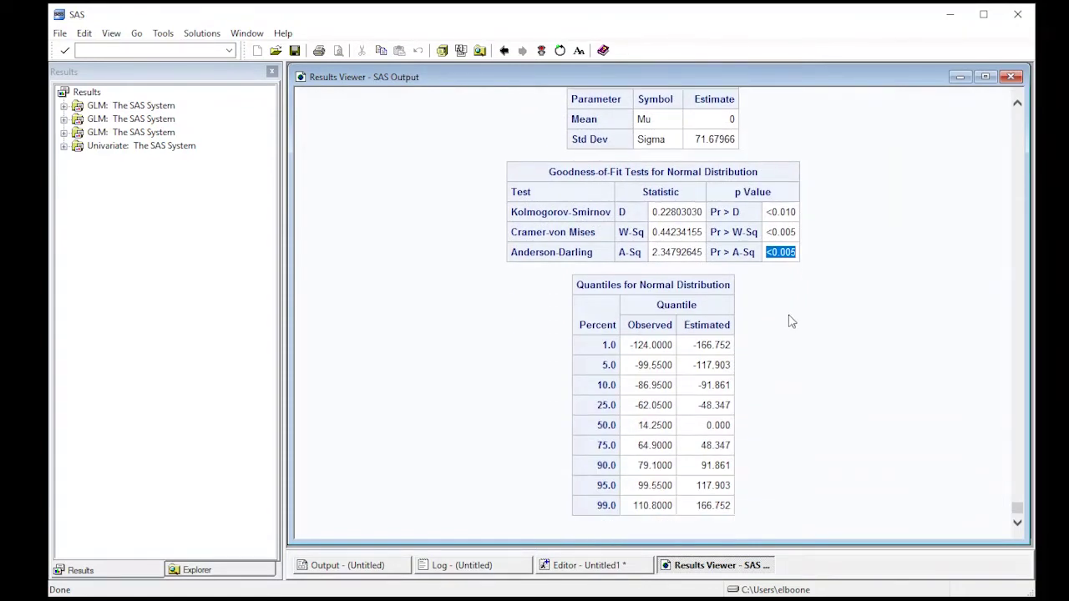
{"action": "left_click", "coordinate": [625, 567]}
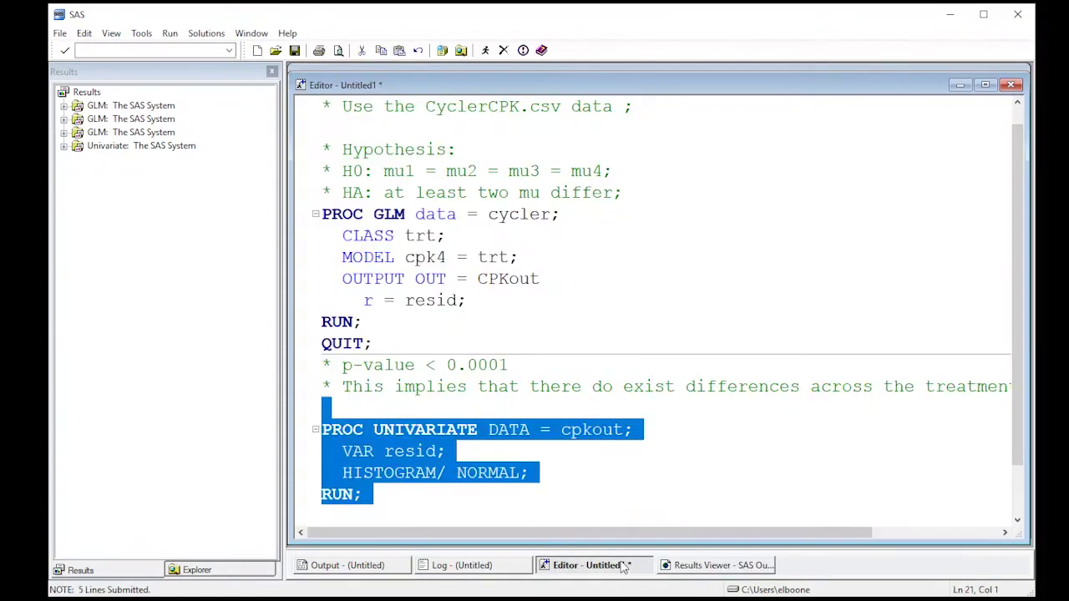
- Add a '* LEVENE's TEST;' comment on a blank line below the UNIVARIATE step
{"action": "left_click", "coordinate": [544, 480]}
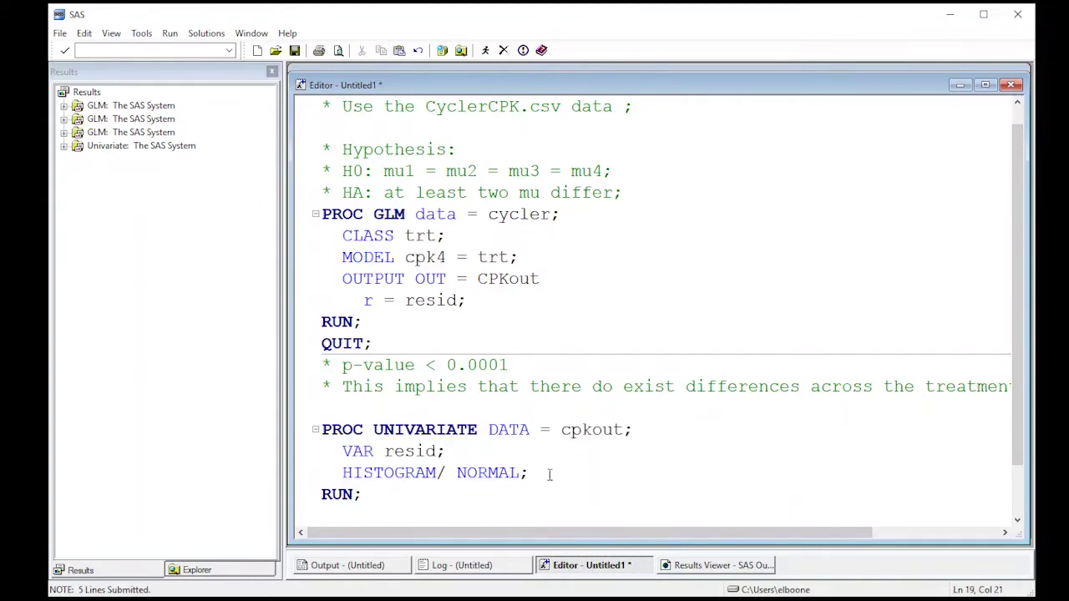
{"action": "key", "text": "Down"}
{"action": "key", "text": "Down"}
{"action": "key", "text": "Down"}
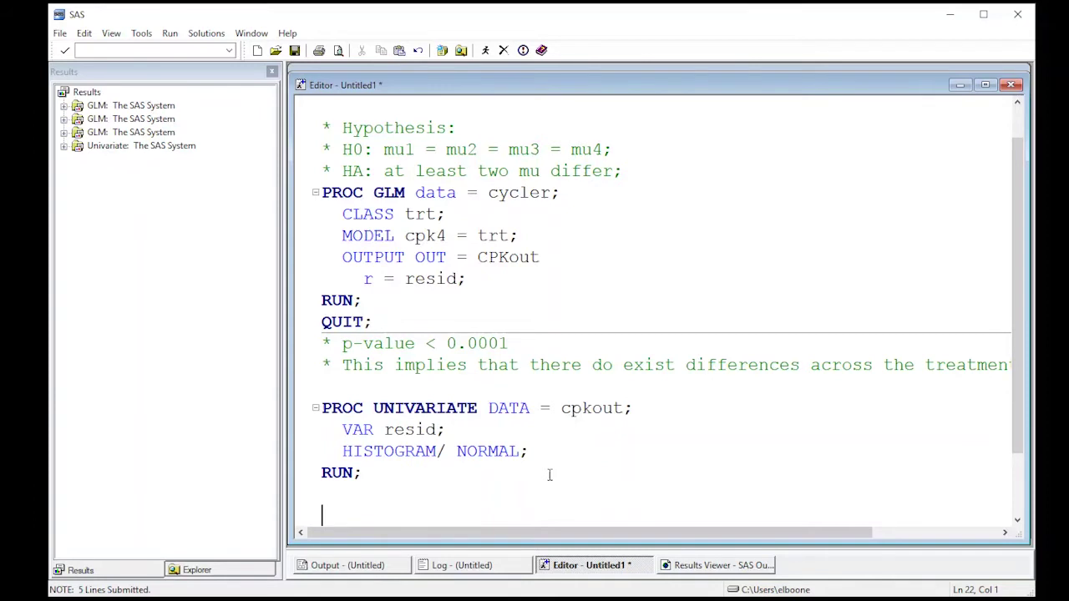
{"action": "type", "text": "* Leve"}
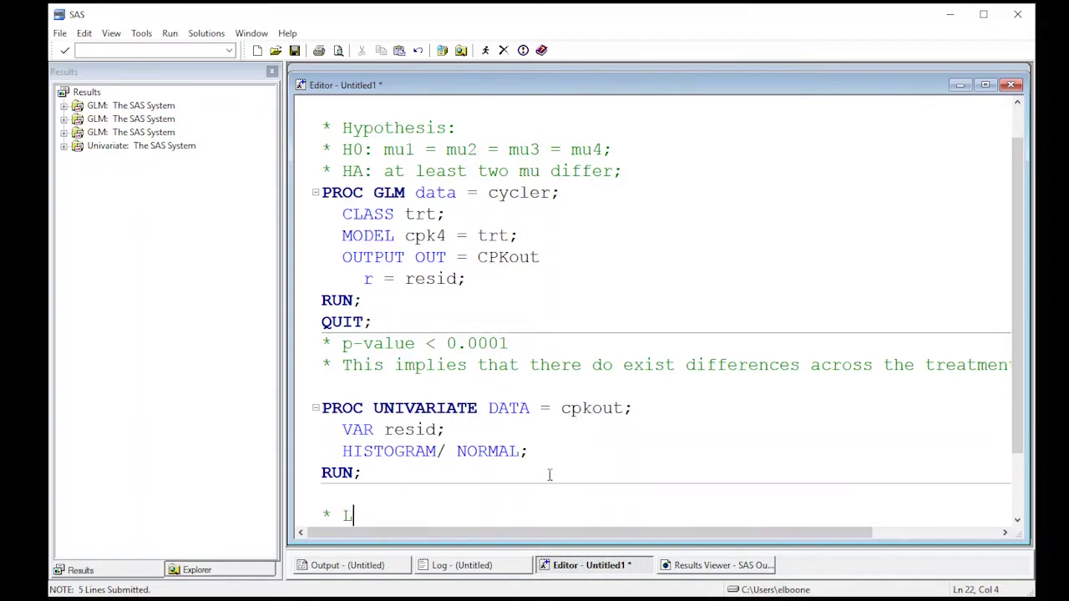
{"action": "key", "text": "BackSpace"}
{"action": "key", "text": "BackSpace"}
{"action": "key", "text": "BackSpace"}
{"action": "type", "text": "EVN"}
{"action": "key", "text": "BackSpace"}
{"action": "type", "text": "ENE's"}
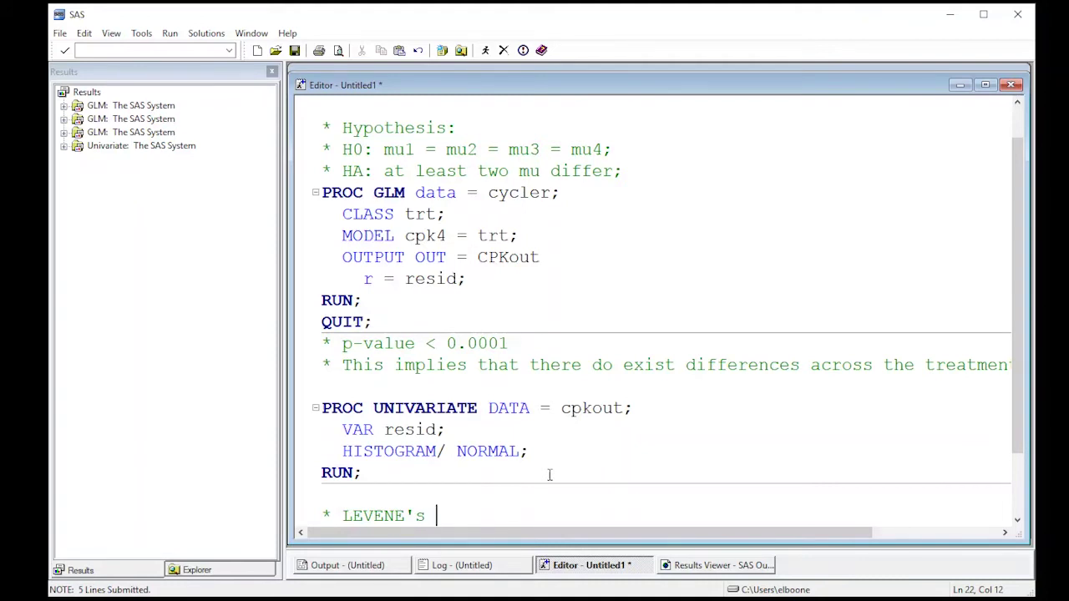
{"action": "type", "text": "TEST;"}
{"action": "key", "text": "Return"}
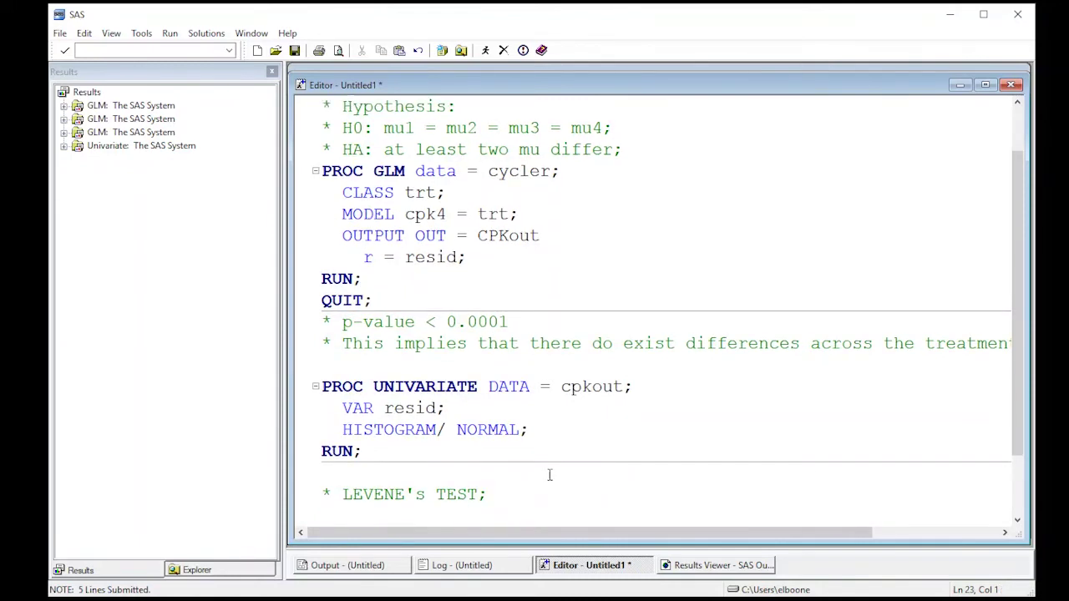
- Write 'DATA cpkout2; SET cpkout; absresid = abs( resid); RUN;' and select the block
{"action": "type", "text": "DATA cpkout2;"}
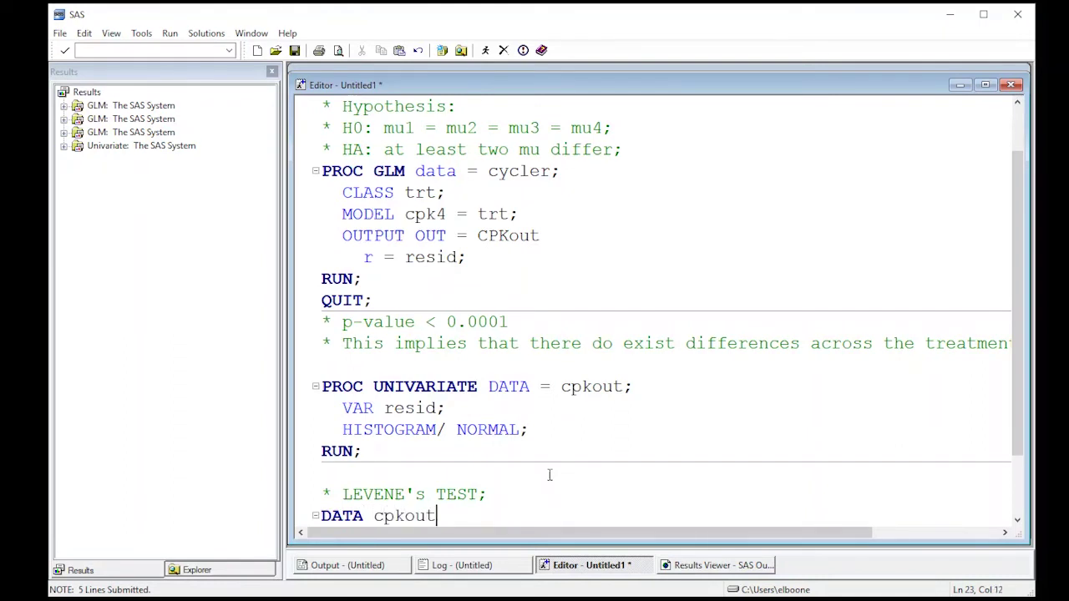
{"action": "key", "text": "Return"}
{"action": "type", "text": "SET "}
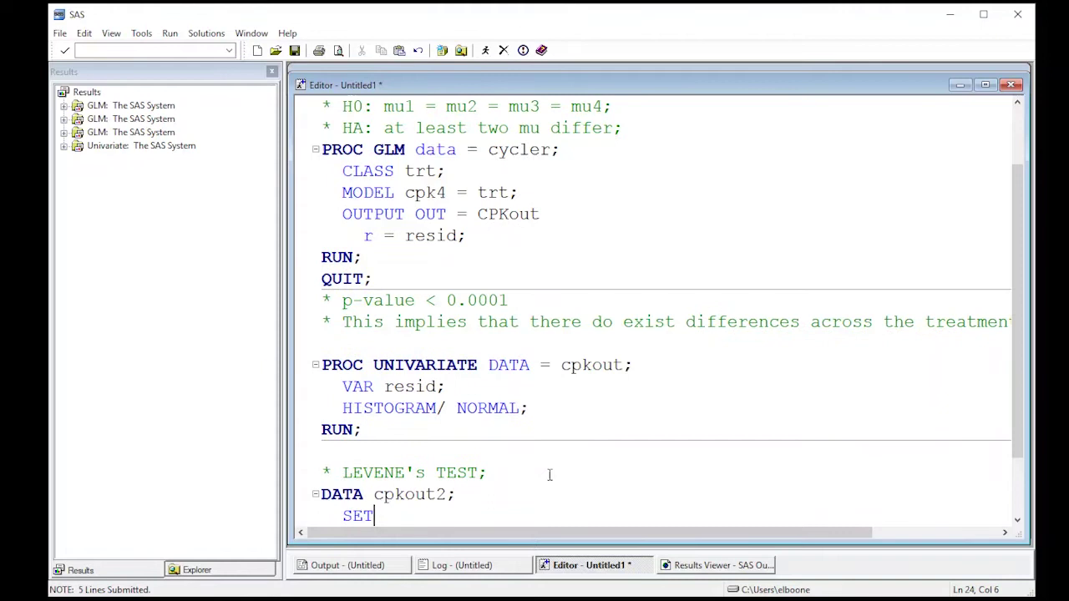
{"action": "type", "text": "cpkout;"}
{"action": "key", "text": "Return"}
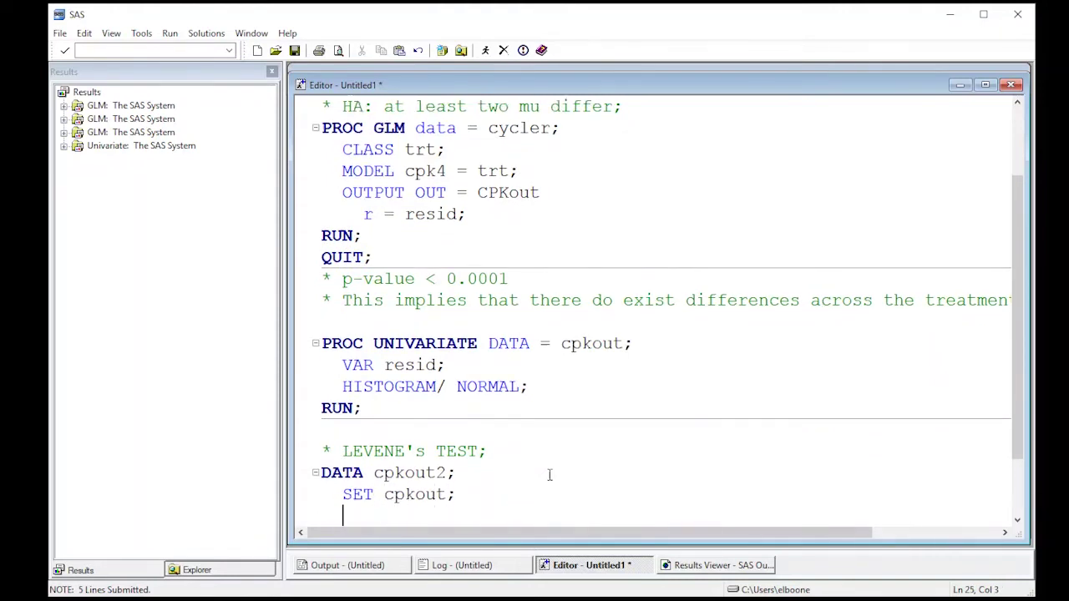
{"action": "type", "text": "absredis"}
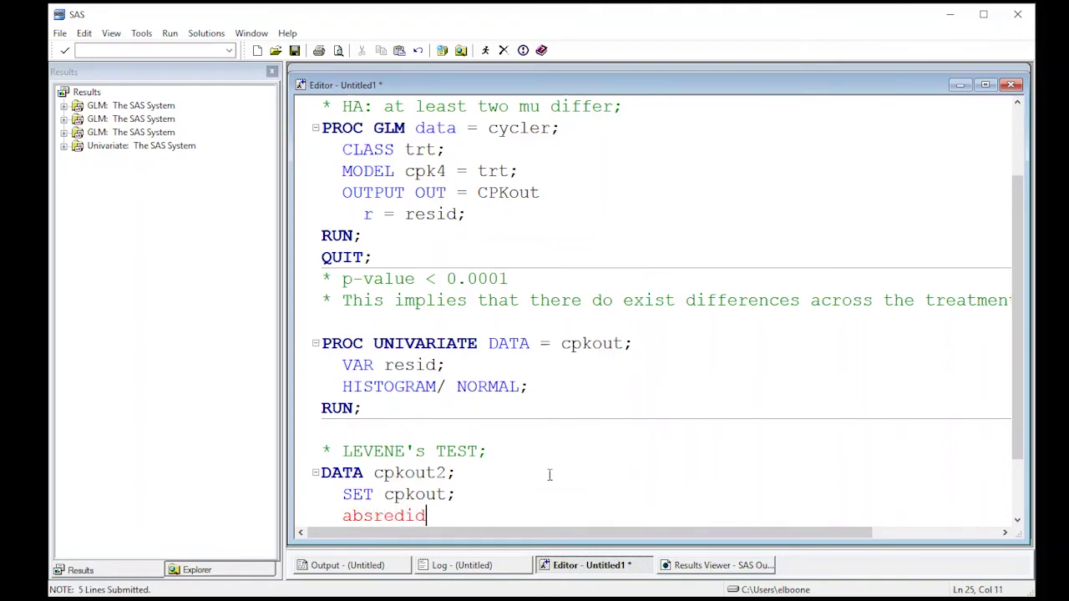
{"action": "key", "text": "BackSpace"}
{"action": "key", "text": "BackSpace"}
{"action": "key", "text": "BackSpace"}
{"action": "type", "text": "sid = abs( resid"}
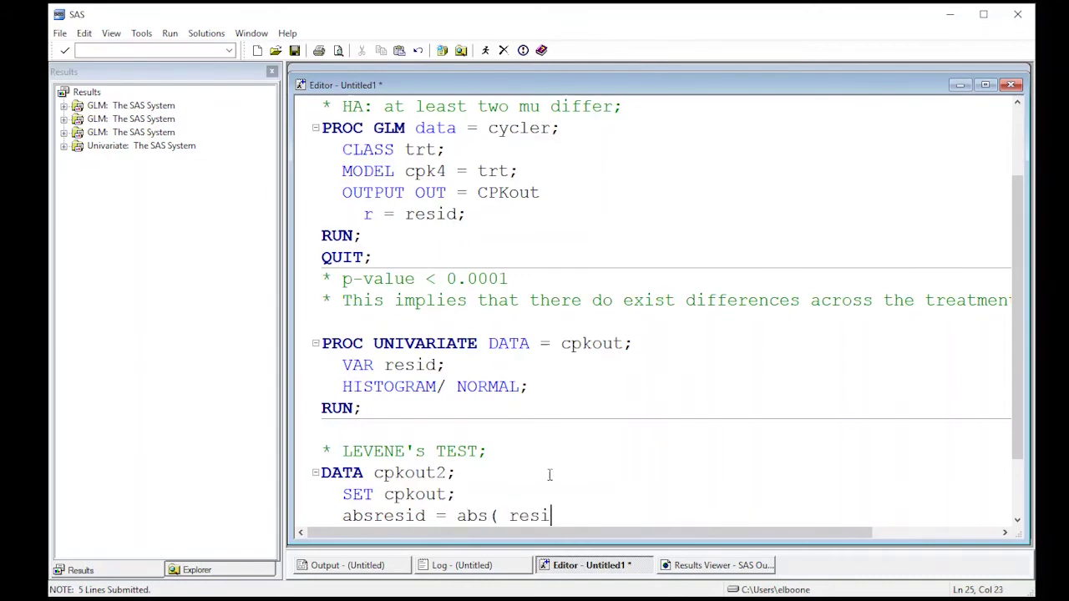
{"action": "type", "text": ");"}
{"action": "key", "text": "Return"}
{"action": "type", "text": "RUN;"}
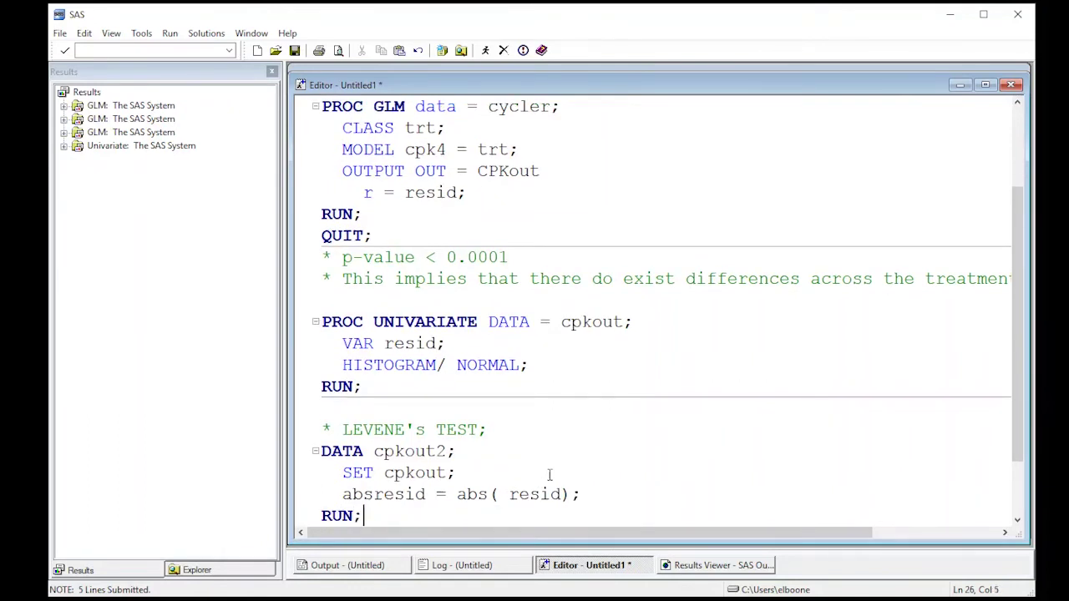
{"action": "key", "text": "Return"}
{"action": "left_click_drag", "start_coordinate": [392, 504], "coordinate": [365, 375]}
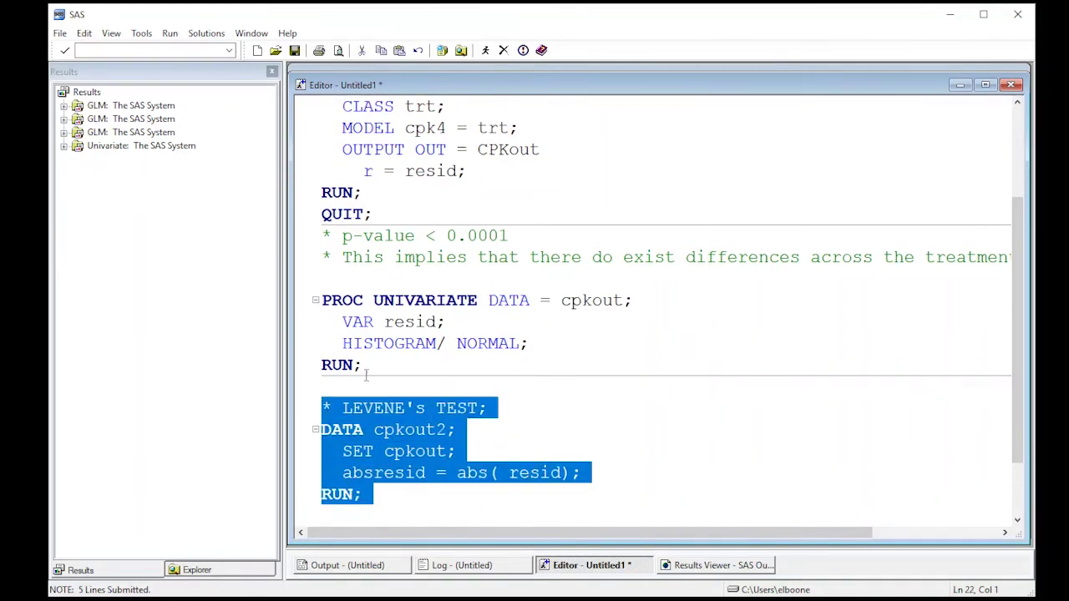
- Run the data step, then open Work > Cpkout2 to inspect its absresid column and close it
{"action": "left_click", "coordinate": [484, 52]}
{"action": "left_click", "coordinate": [197, 570]}
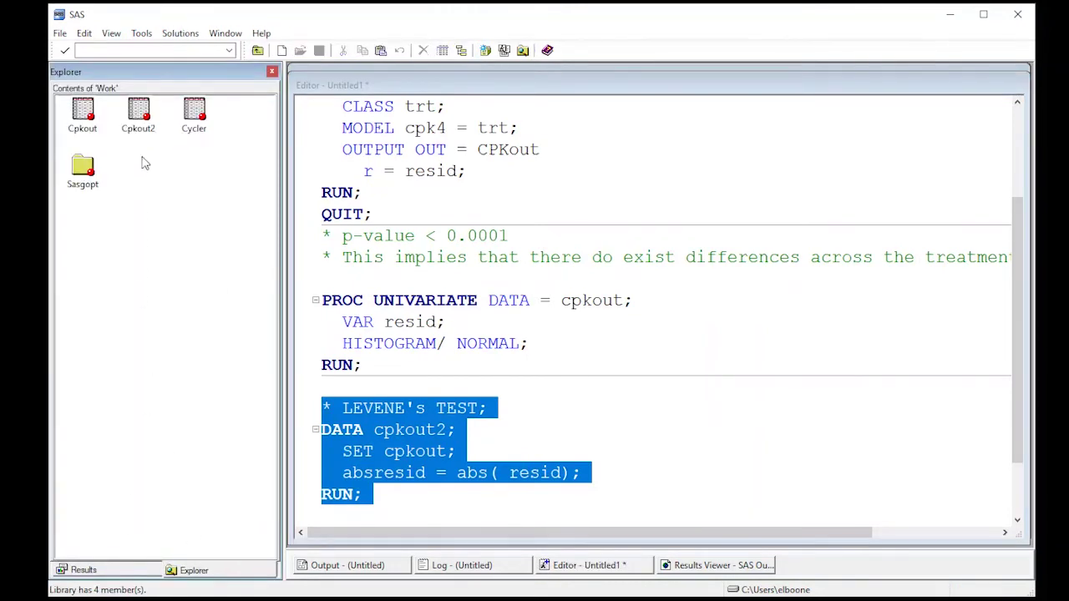
{"action": "left_click", "coordinate": [139, 116]}
{"action": "double_click", "coordinate": [139, 117]}
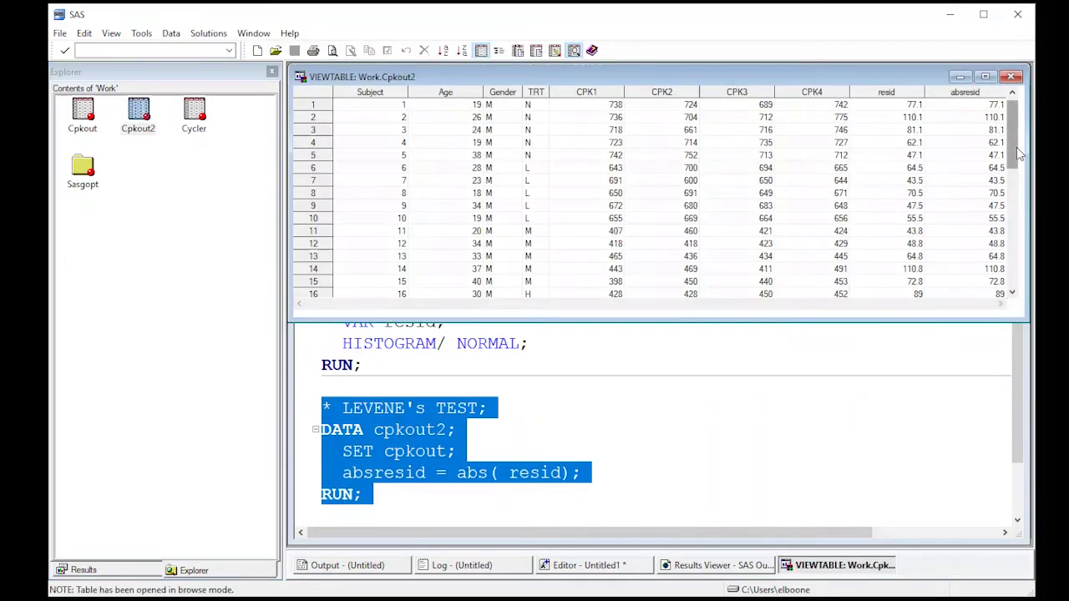
{"action": "left_click_drag", "start_coordinate": [1016, 147], "coordinate": [1022, 259]}
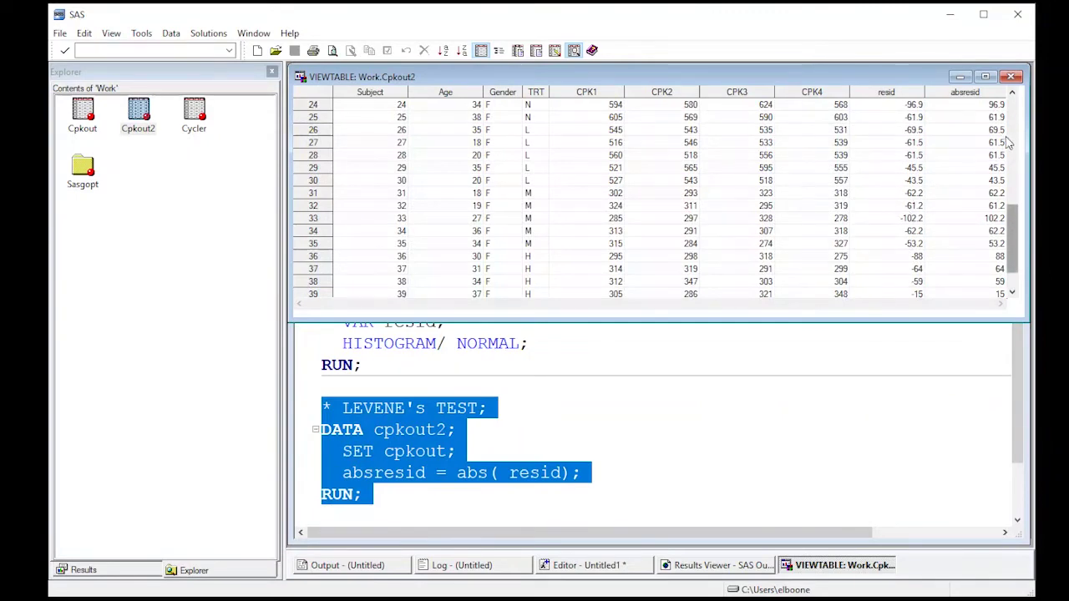
{"action": "left_click_drag", "start_coordinate": [1019, 252], "coordinate": [1019, 264]}
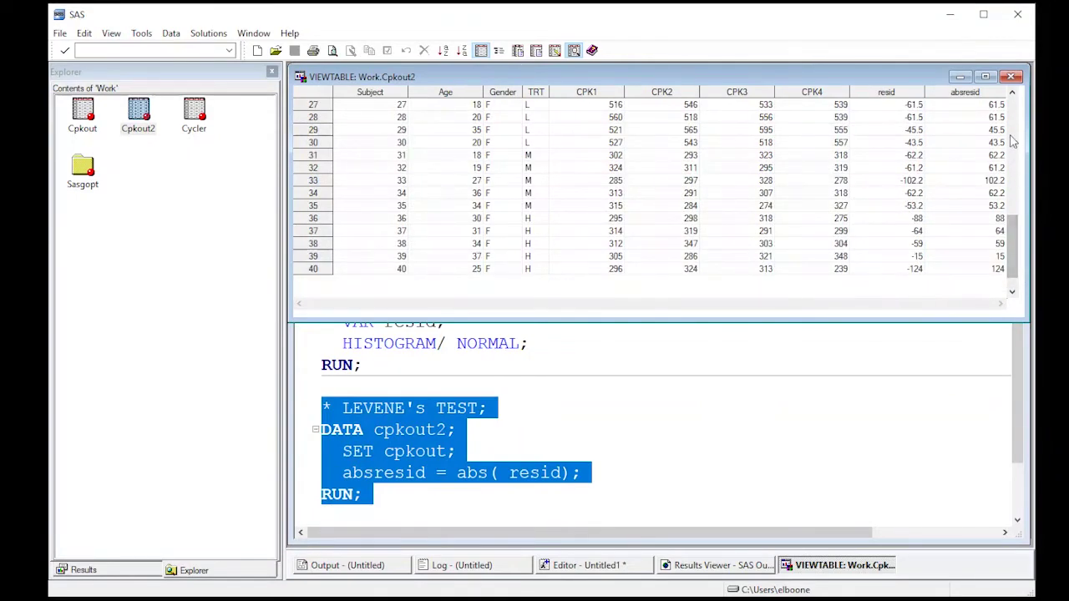
{"action": "left_click", "coordinate": [1010, 77]}
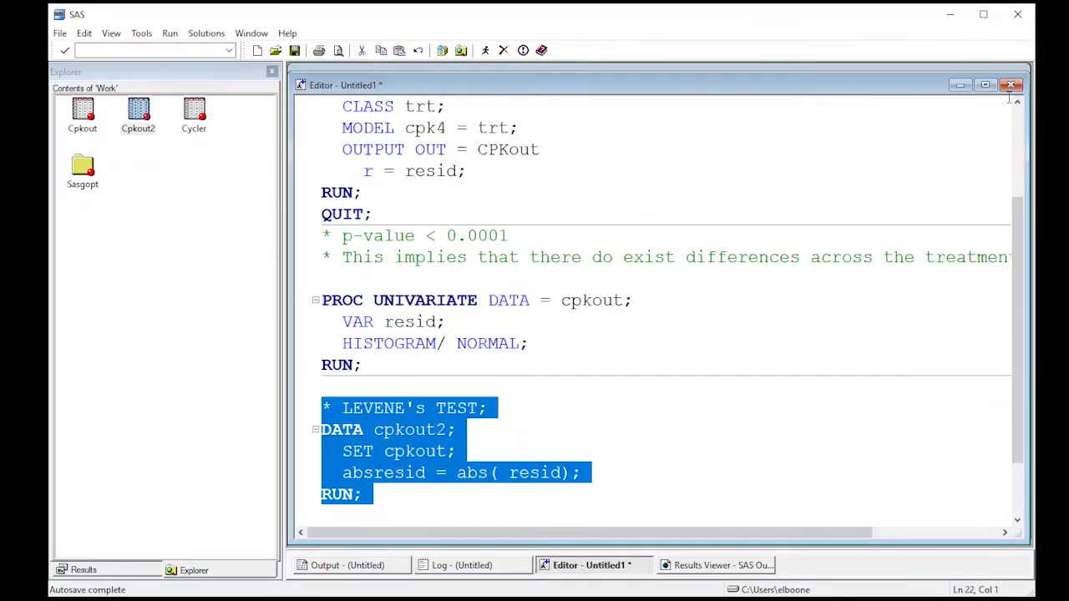
- After the data step's RUN;, start a 'PROC GLM data=cpkout2;' statement
{"action": "left_click", "coordinate": [539, 472]}
{"action": "scroll", "coordinate": [535, 472], "scroll_direction": "down", "scroll_amount": 1}
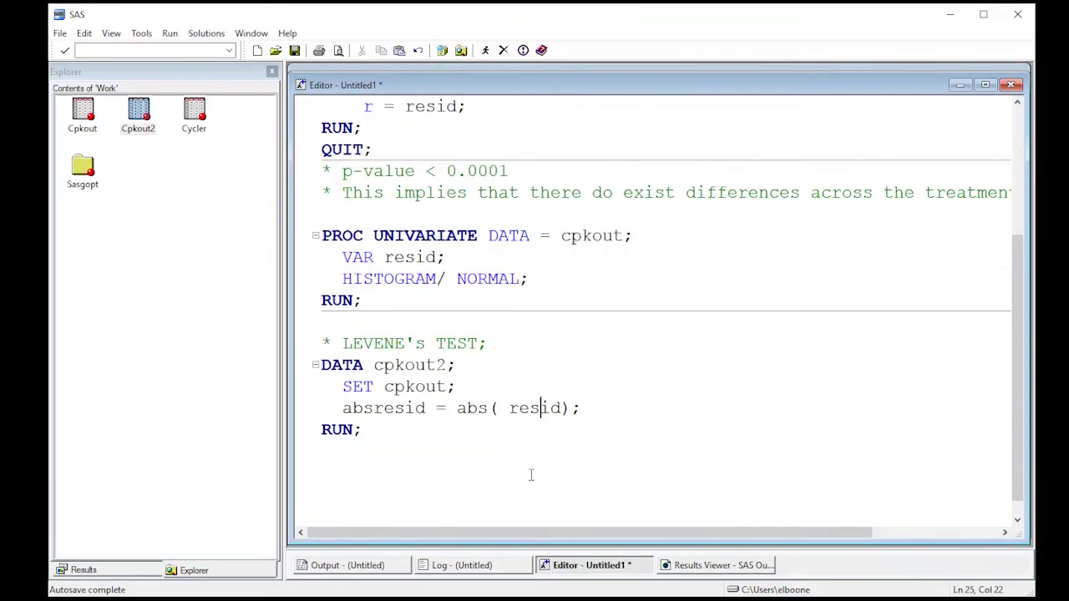
{"action": "left_click", "coordinate": [417, 437]}
{"action": "key", "text": "Return"}
{"action": "key", "text": "Return"}
{"action": "type", "text": "PR"}
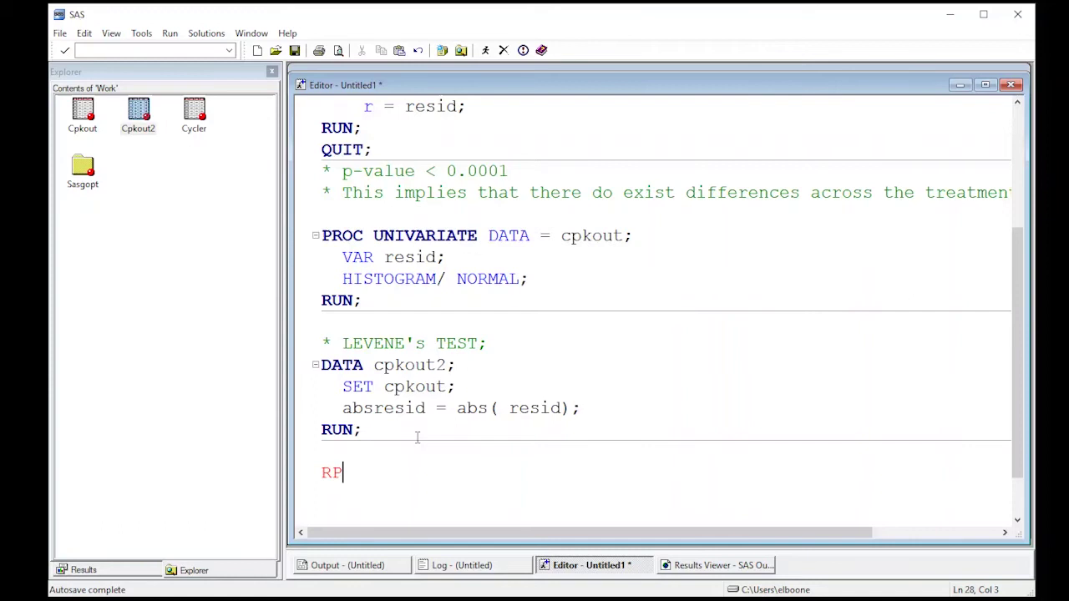
{"action": "key", "text": "BackSpace"}
{"action": "key", "text": "BackSpace"}
{"action": "type", "text": "PROC GL"}
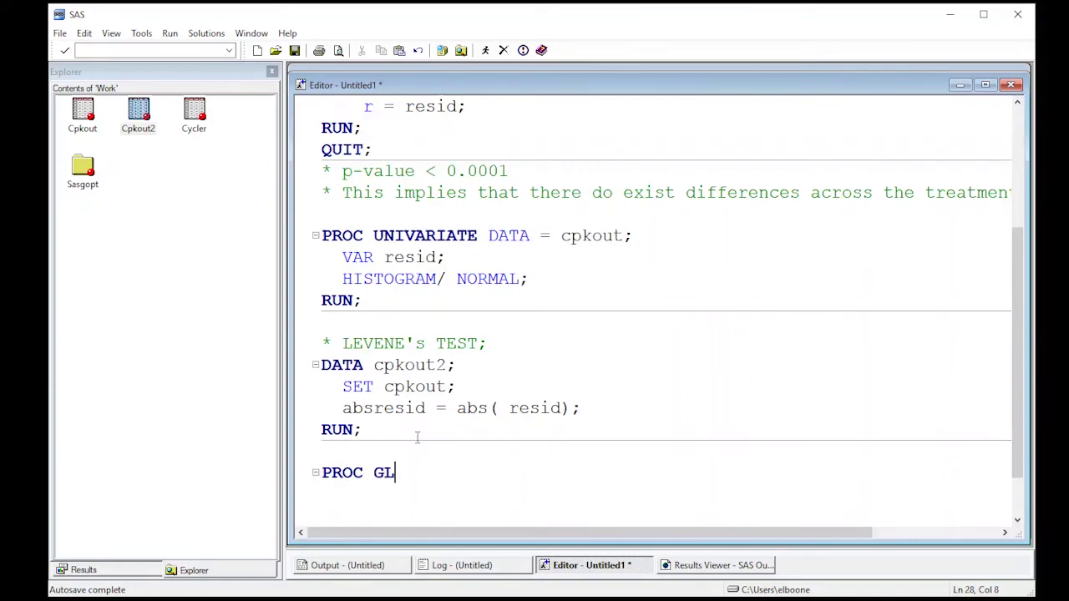
{"action": "type", "text": "M data=cpkout2;"}
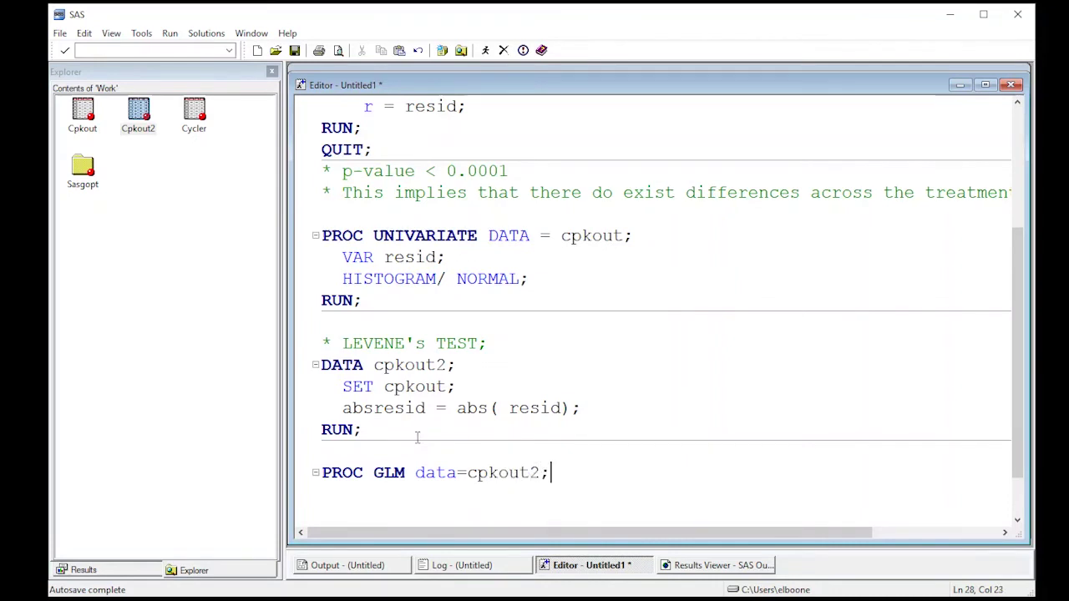
{"action": "key", "text": "Return"}
- Add 'CLASS trt;', 'MODEL absresid = trt;' and 'RUN;', then select the data step and GLM code
{"action": "type", "text": "CLASS"}
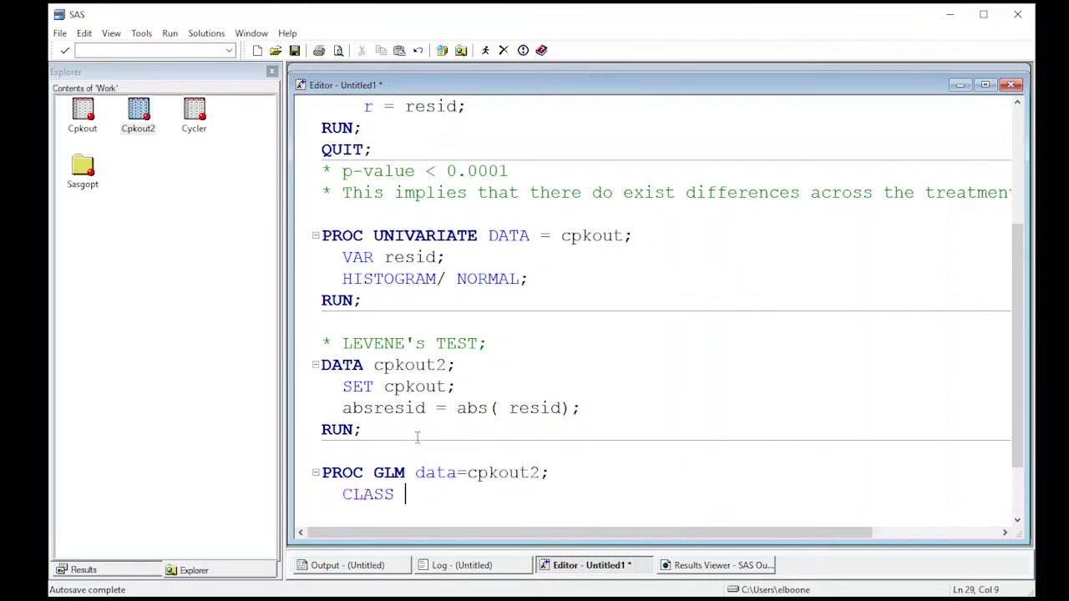
{"action": "scroll", "coordinate": [424, 386], "scroll_direction": "up", "scroll_amount": 1}
{"action": "scroll", "coordinate": [424, 386], "scroll_direction": "up", "scroll_amount": 1}
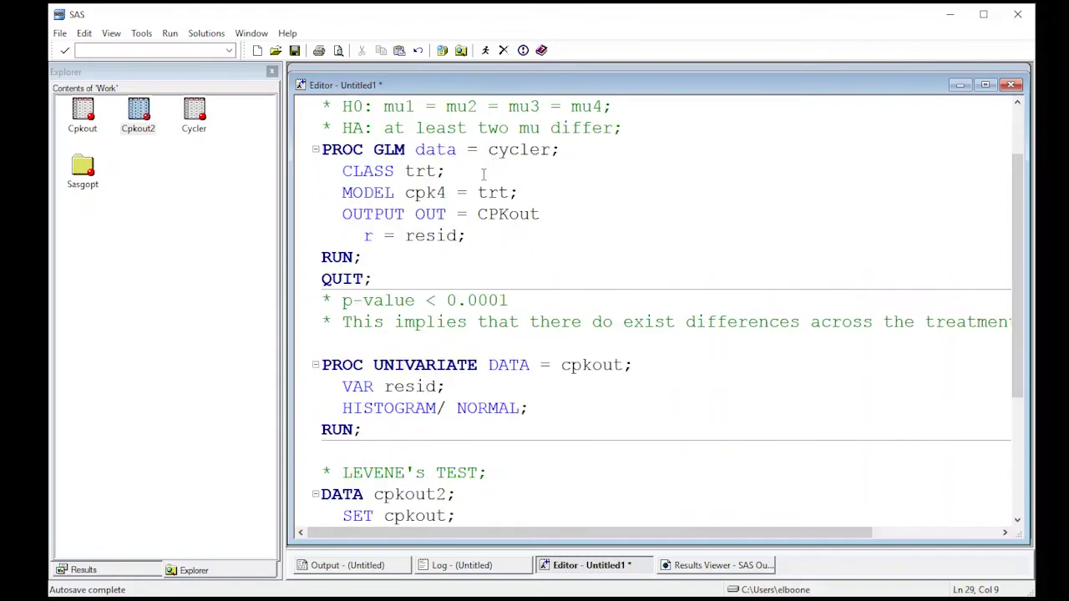
{"action": "scroll", "coordinate": [458, 302], "scroll_direction": "down", "scroll_amount": 3}
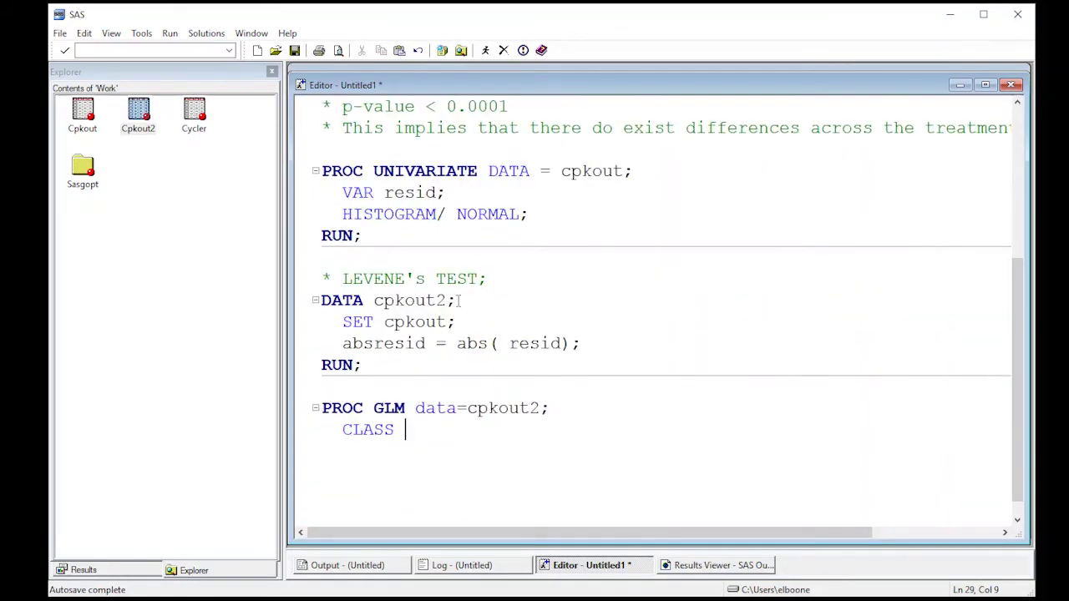
{"action": "type", "text": "trt;"}
{"action": "key", "text": "Return"}
{"action": "type", "text": "MODEL abs"}
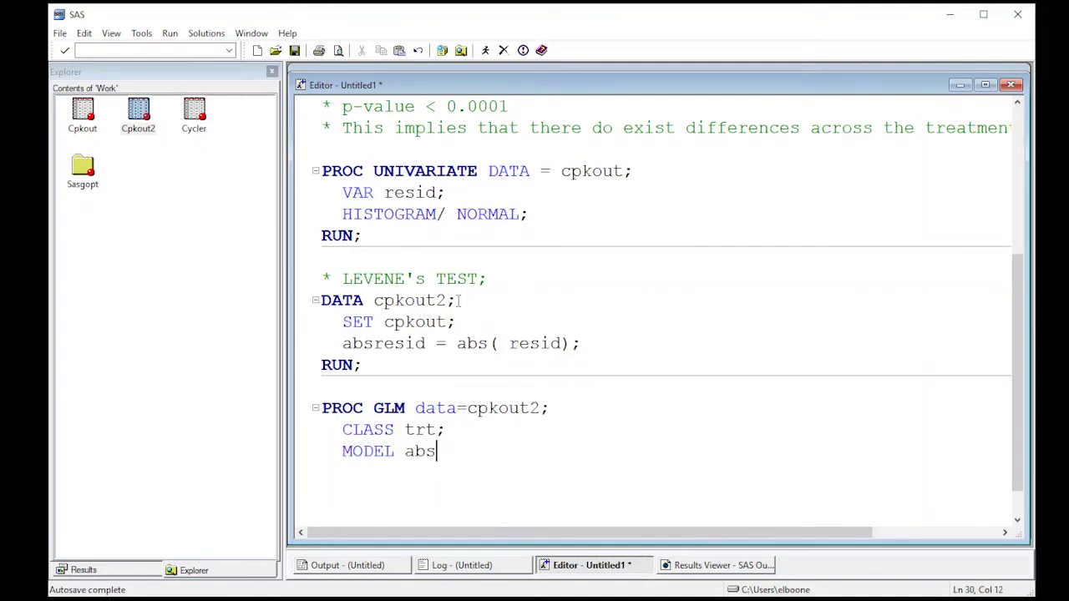
{"action": "type", "text": "resid = trt;"}
{"action": "key", "text": "Return"}
{"action": "key", "text": "BackSpace"}
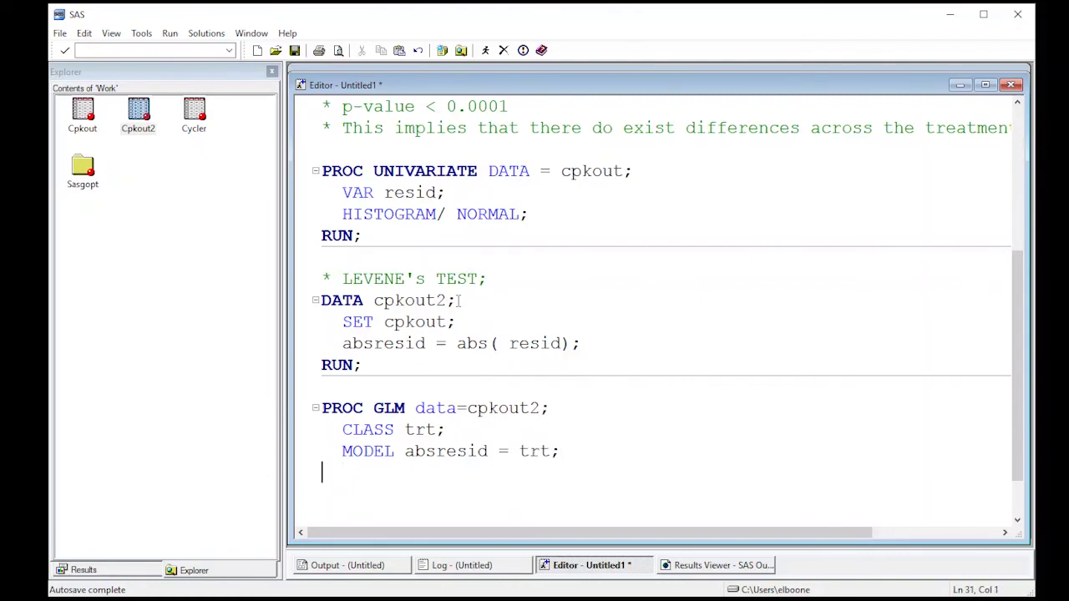
{"action": "type", "text": "RUN;"}
{"action": "key", "text": "Return"}
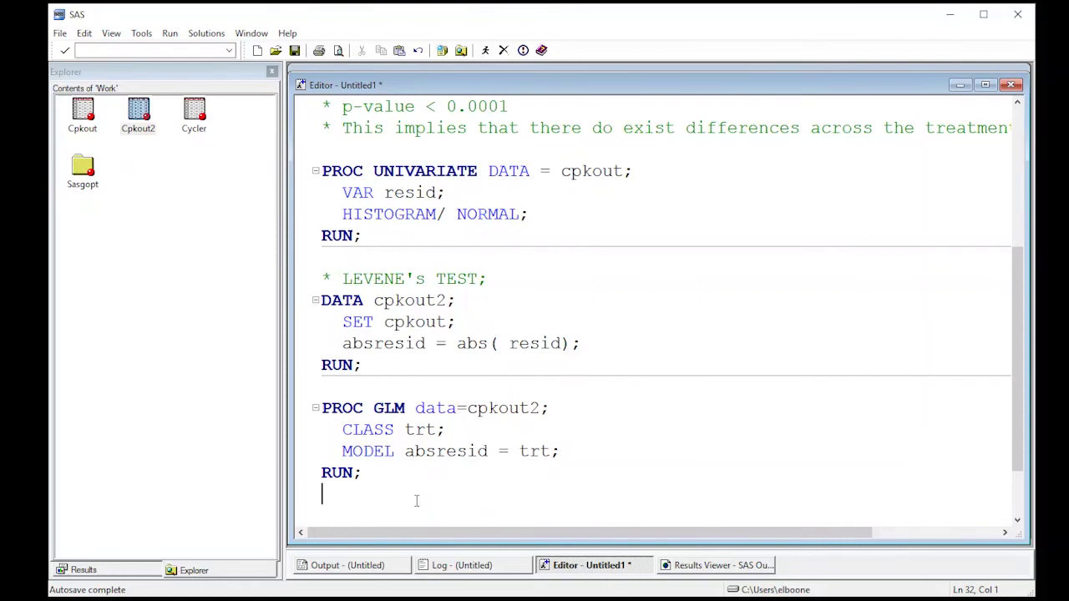
{"action": "left_click_drag", "start_coordinate": [404, 506], "coordinate": [322, 301]}
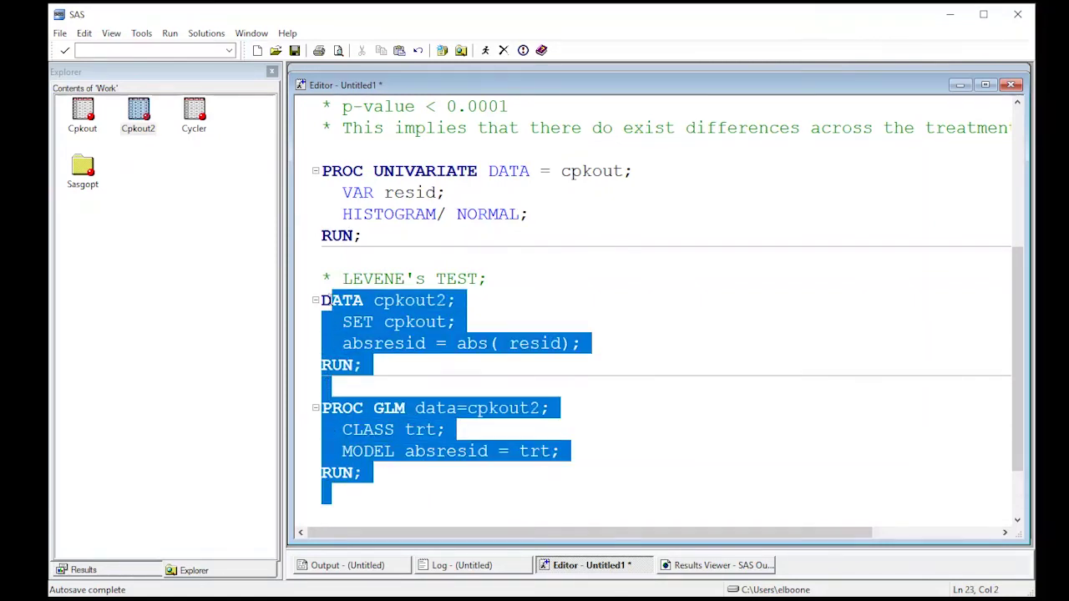
- Submit the Levene's test and highlight the Model p-value 0.2428 in the ANOVA table
{"action": "left_click", "coordinate": [485, 51]}
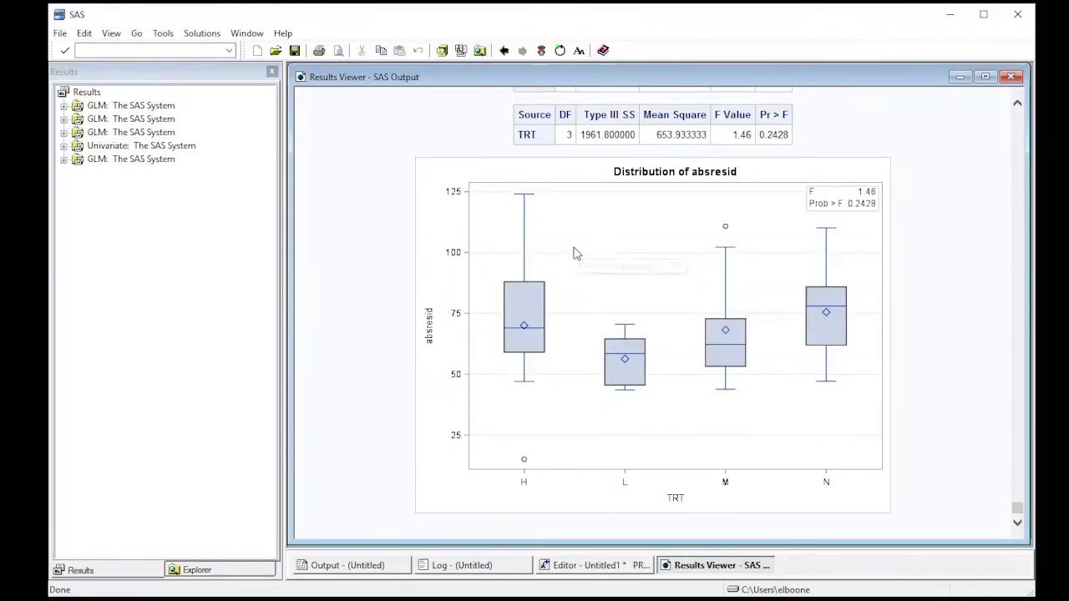
{"action": "scroll", "coordinate": [564, 383], "scroll_direction": "up", "scroll_amount": 3}
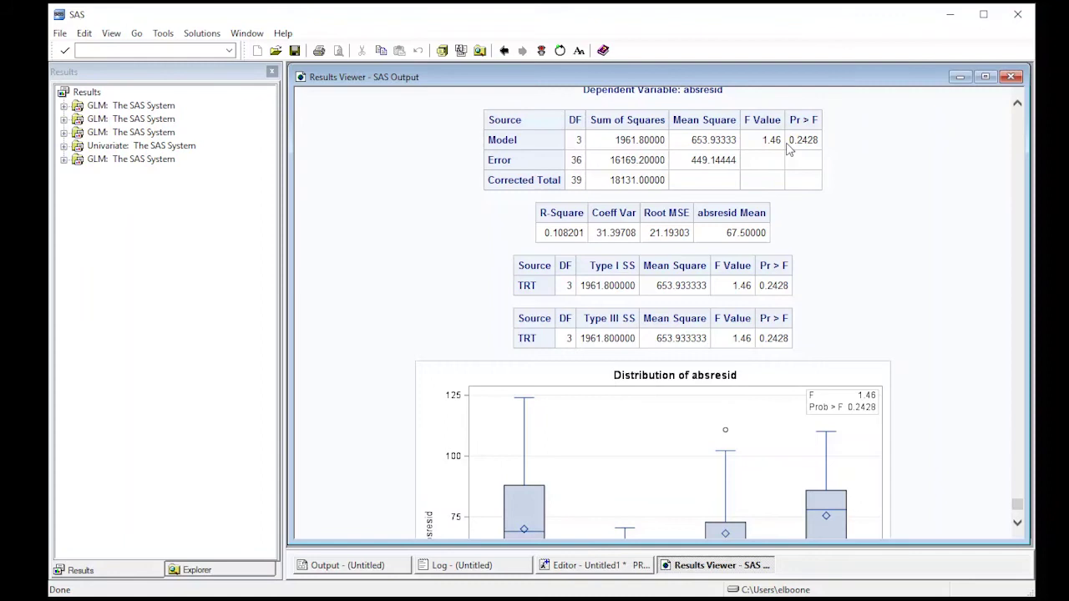
{"action": "left_click_drag", "start_coordinate": [788, 140], "coordinate": [820, 145]}
{"action": "left_click", "coordinate": [825, 184]}
{"action": "left_click", "coordinate": [618, 565]}
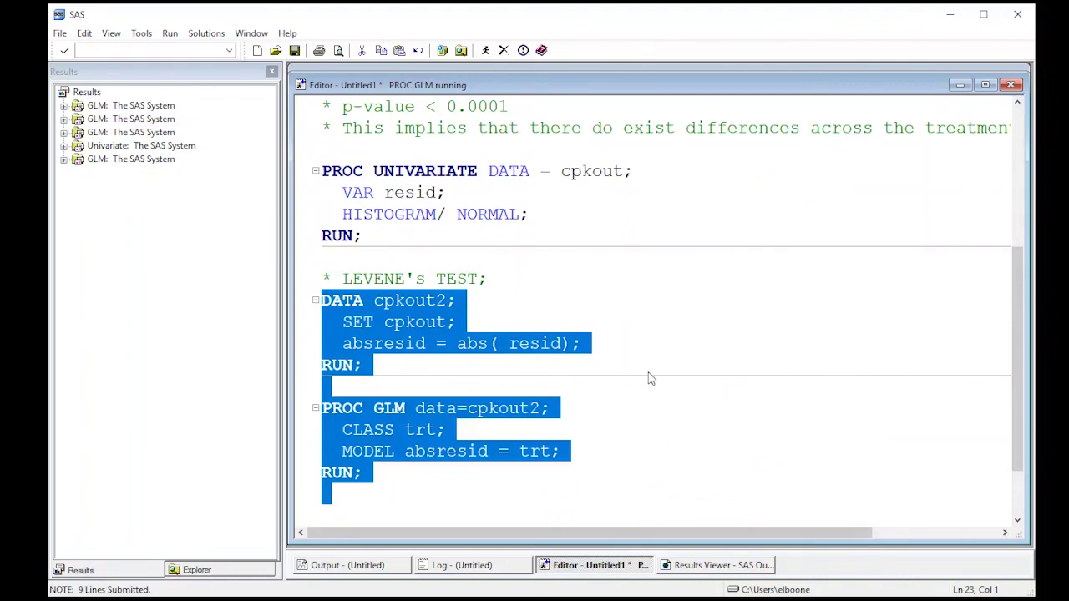
{"action": "scroll", "coordinate": [630, 338], "scroll_direction": "up", "scroll_amount": 5}
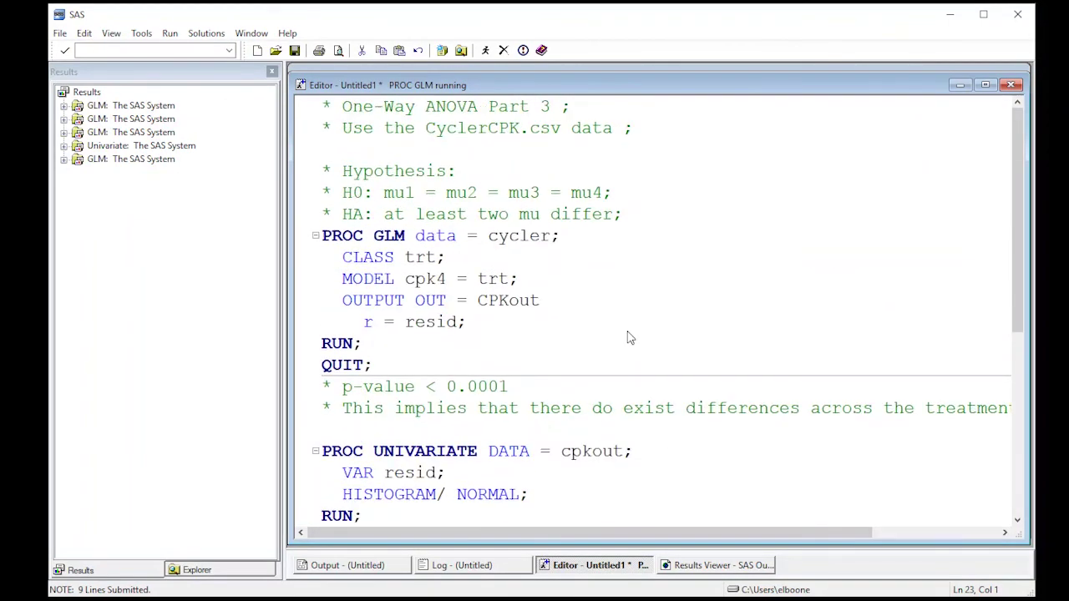